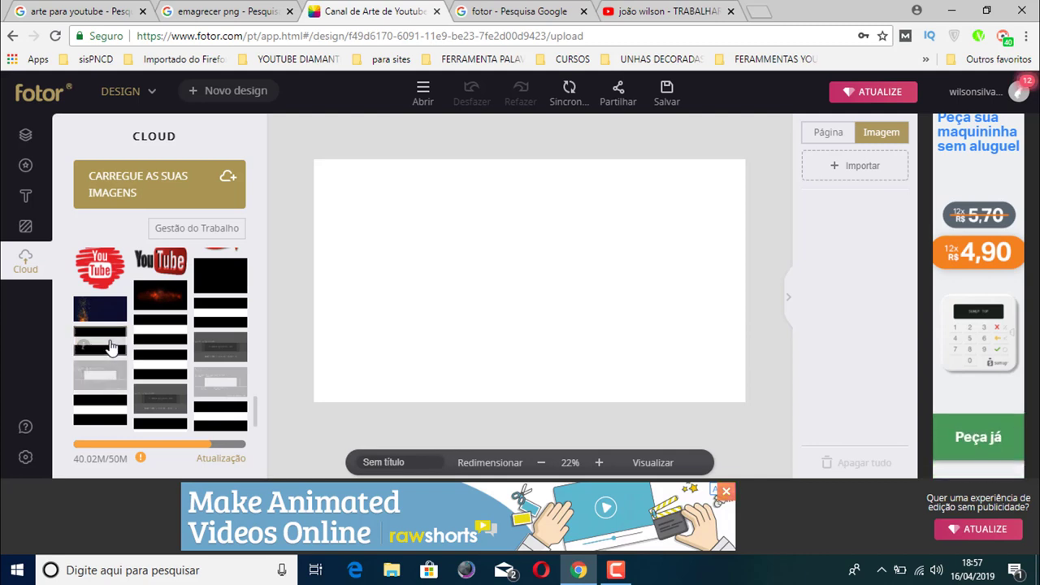
Place the template image with two black bands and a white middle band from the cloud images onto the blank canvas.
drag(112, 345, 504, 302)
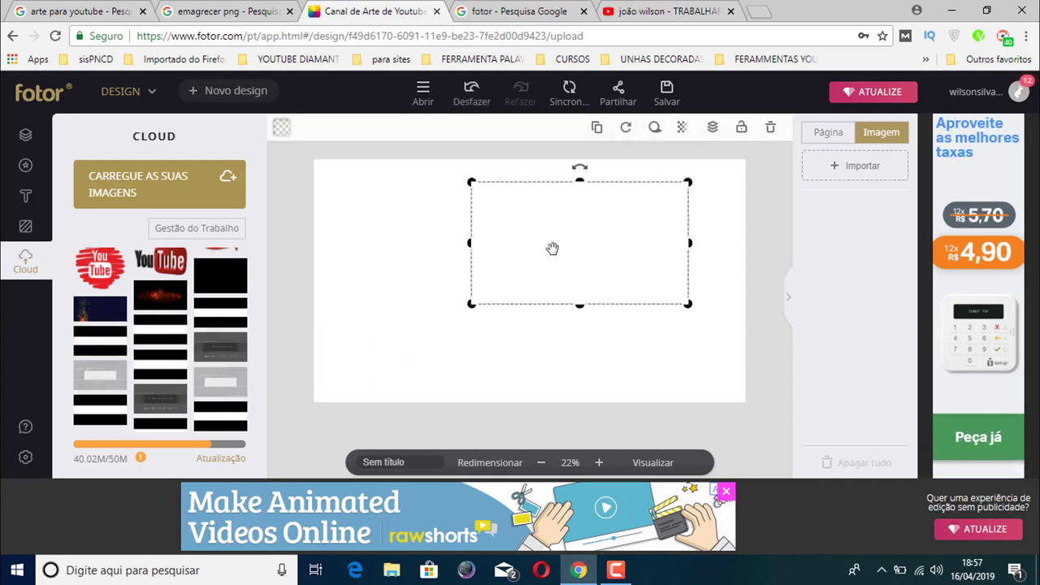
drag(534, 255, 470, 267)
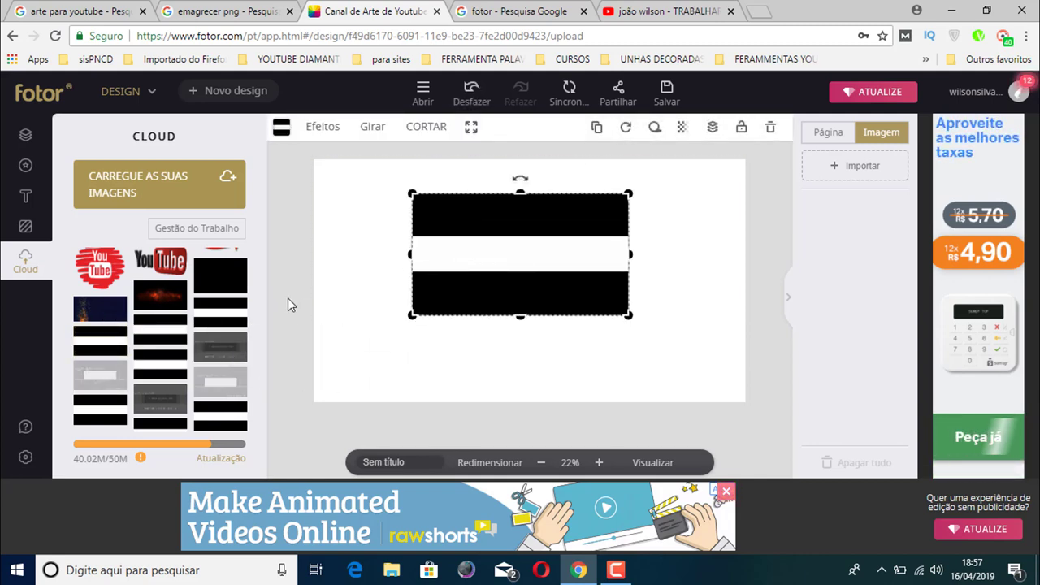
drag(257, 410, 254, 240)
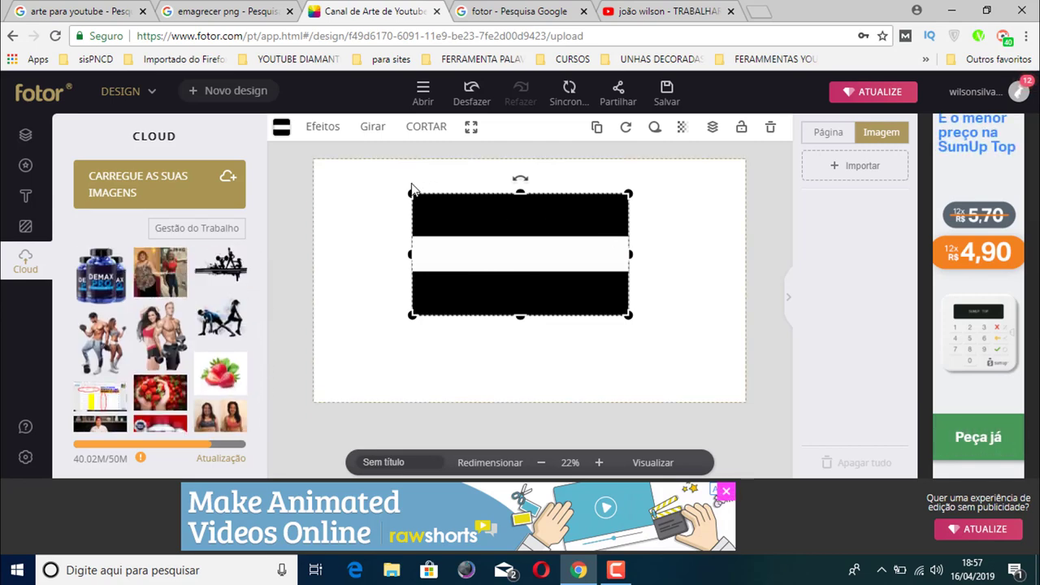
Enlarge the black-banded template image on all sides until it covers the entire canvas.
drag(410, 189, 355, 174)
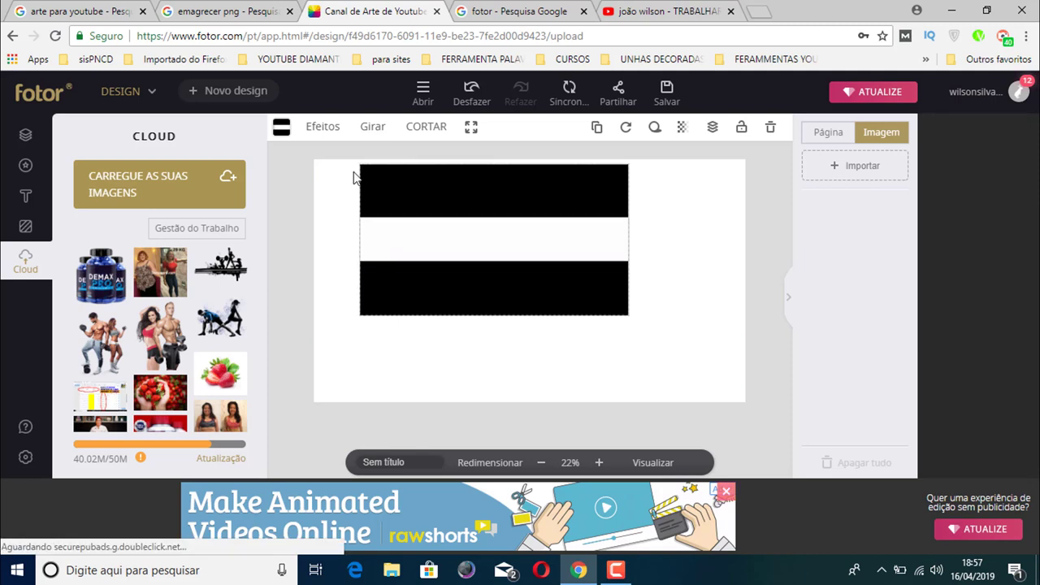
drag(628, 314, 727, 390)
drag(360, 377, 317, 400)
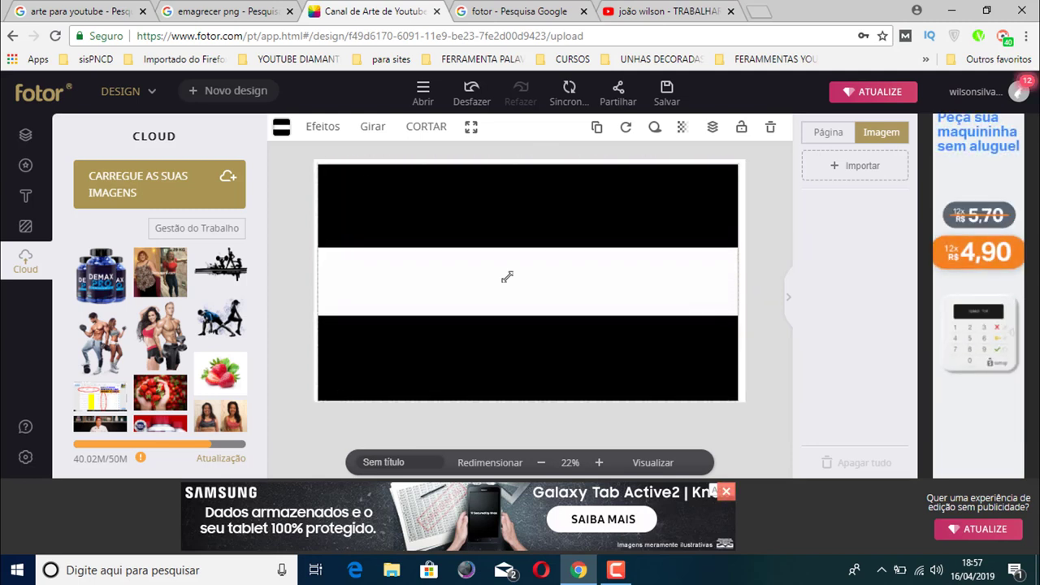
drag(740, 165, 747, 159)
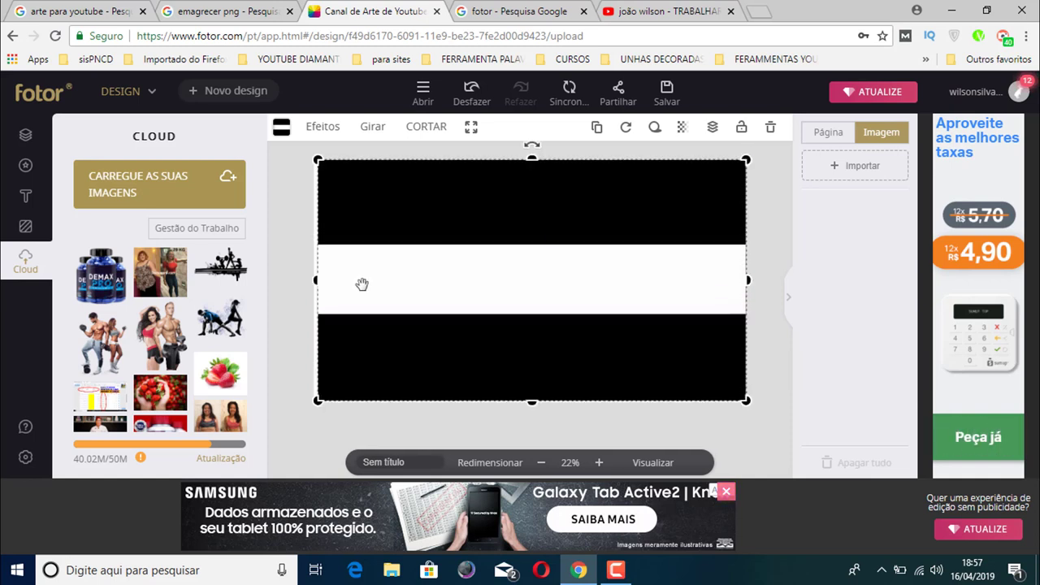
drag(317, 282, 313, 280)
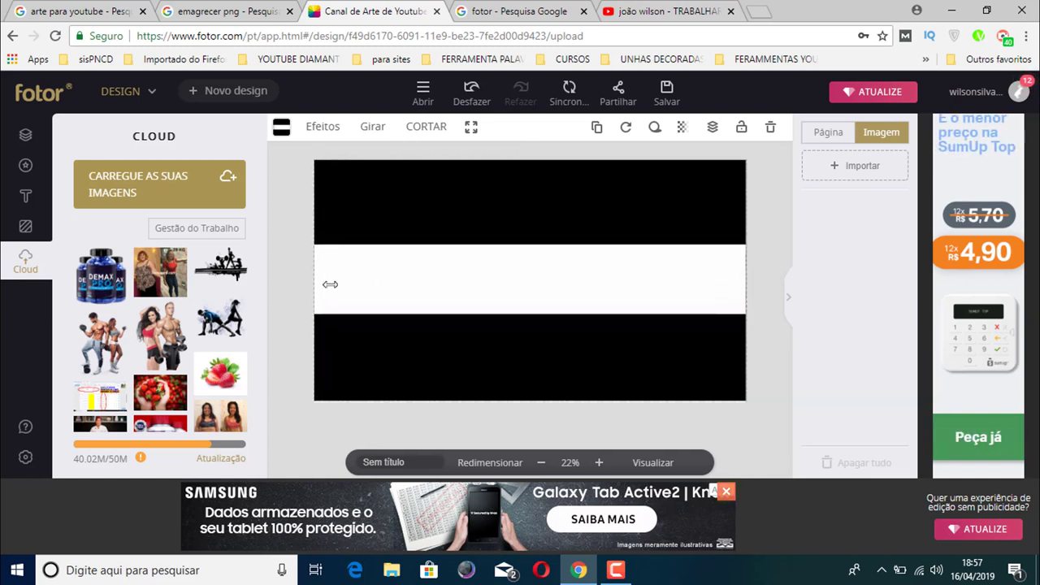
drag(748, 280, 753, 280)
drag(378, 295, 309, 276)
click(767, 174)
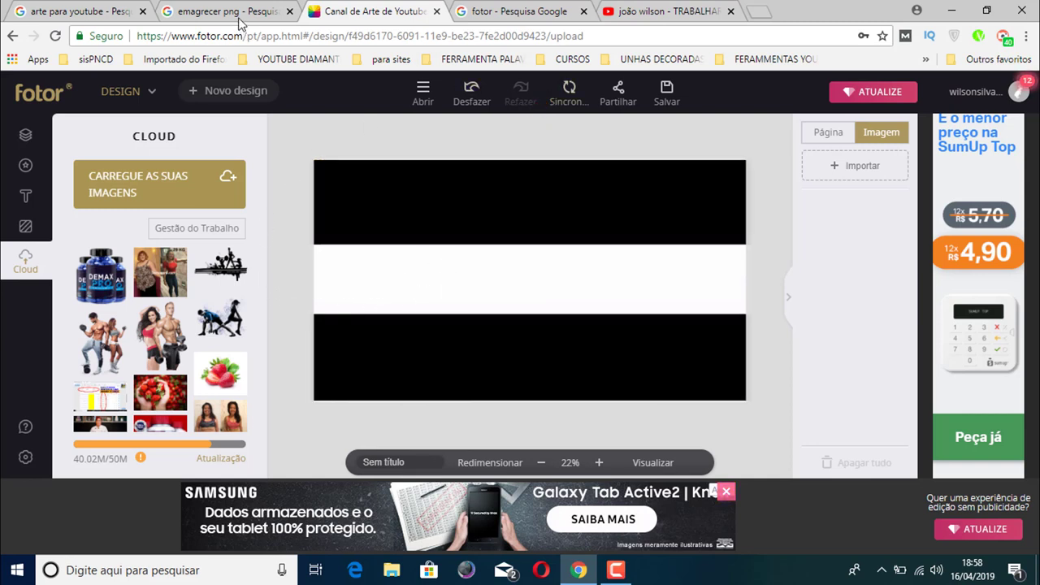
Search Google Images for "plano de fundo" in a new browser tab and preview the Pixabay starry-sky picture.
click(758, 12)
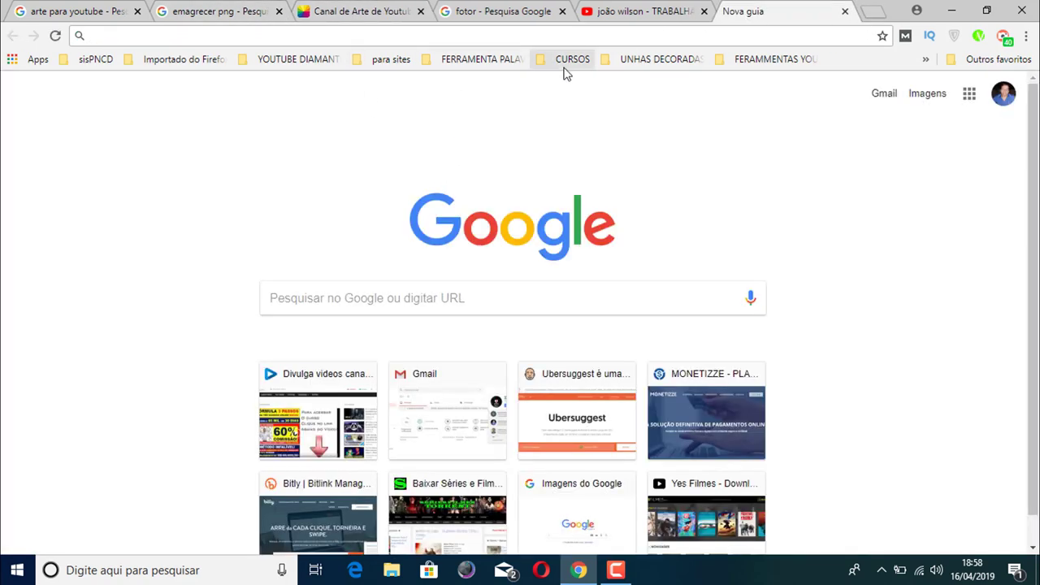
click(366, 303)
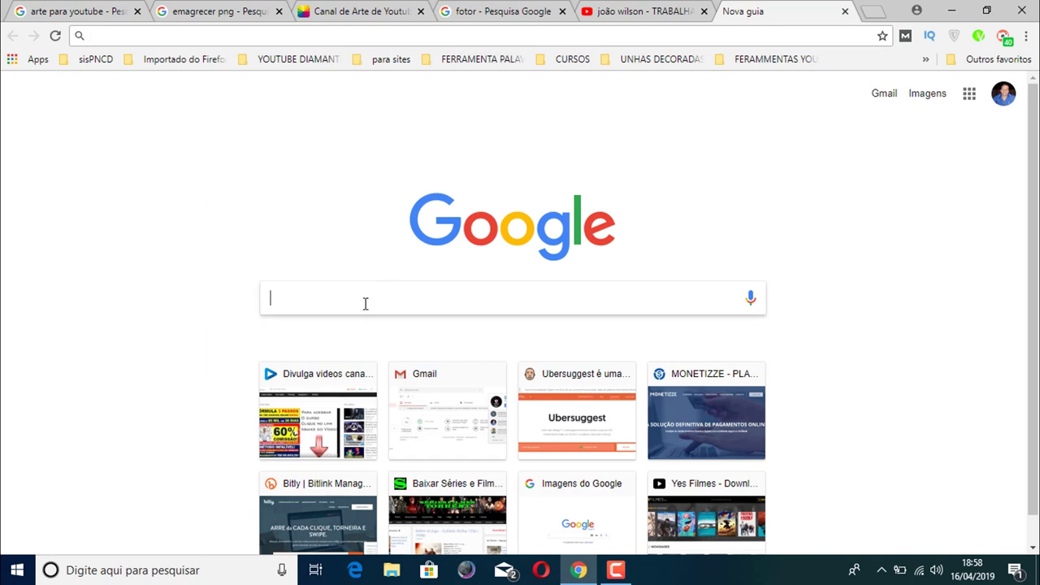
click(927, 93)
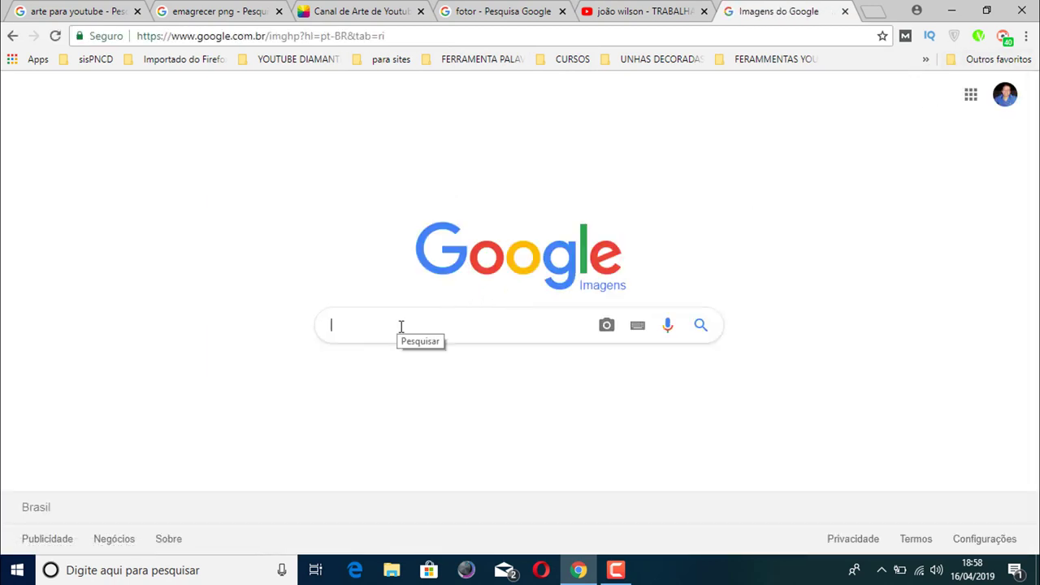
text(plano )
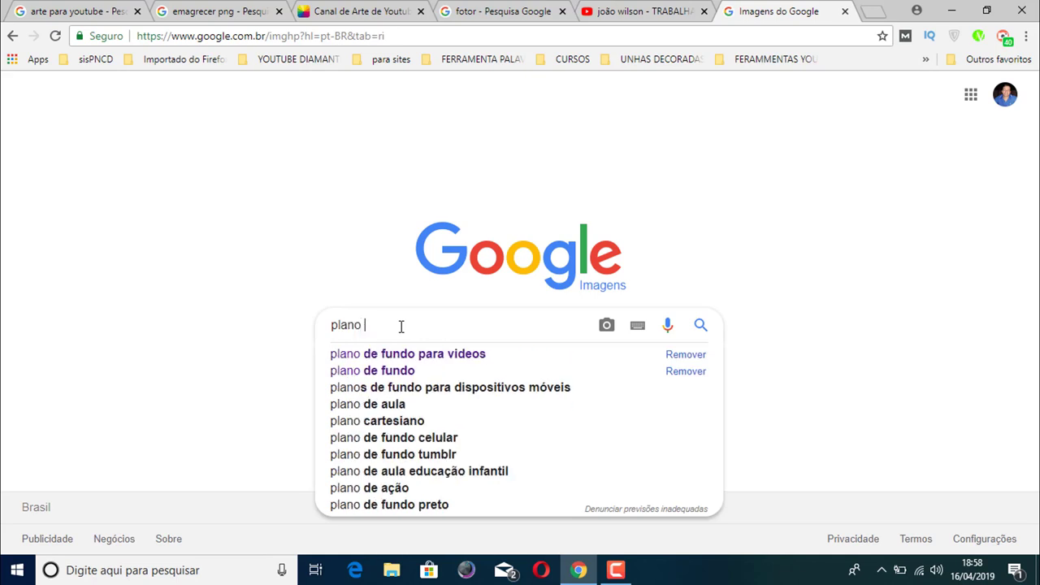
text(de fun)
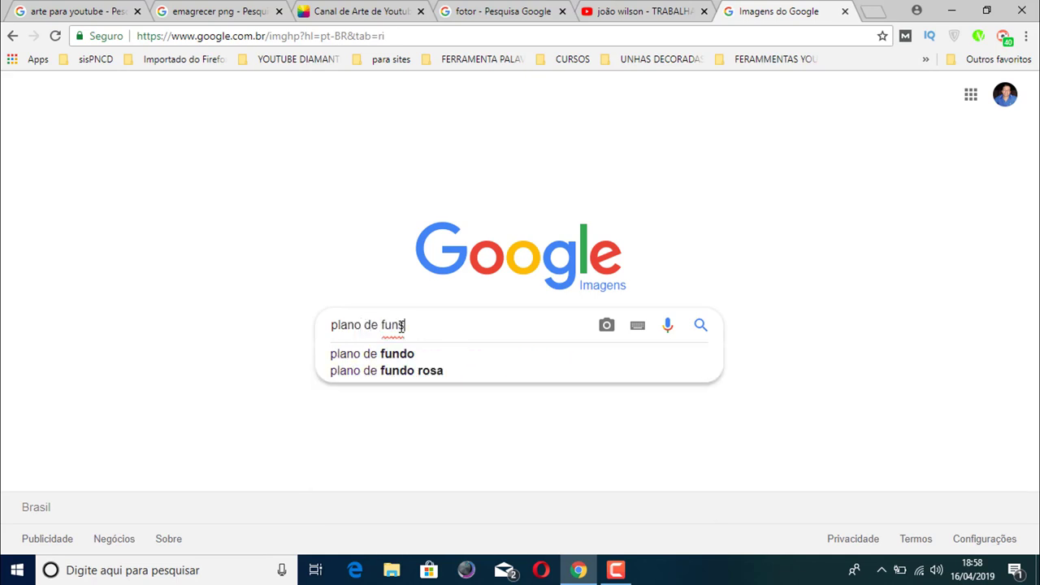
text(do)
key(Return)
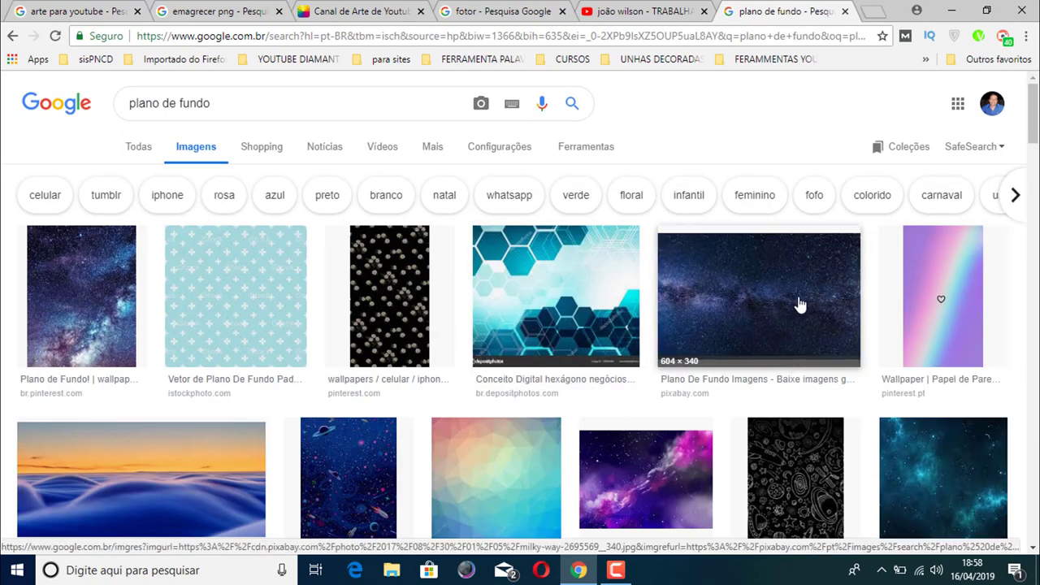
click(803, 304)
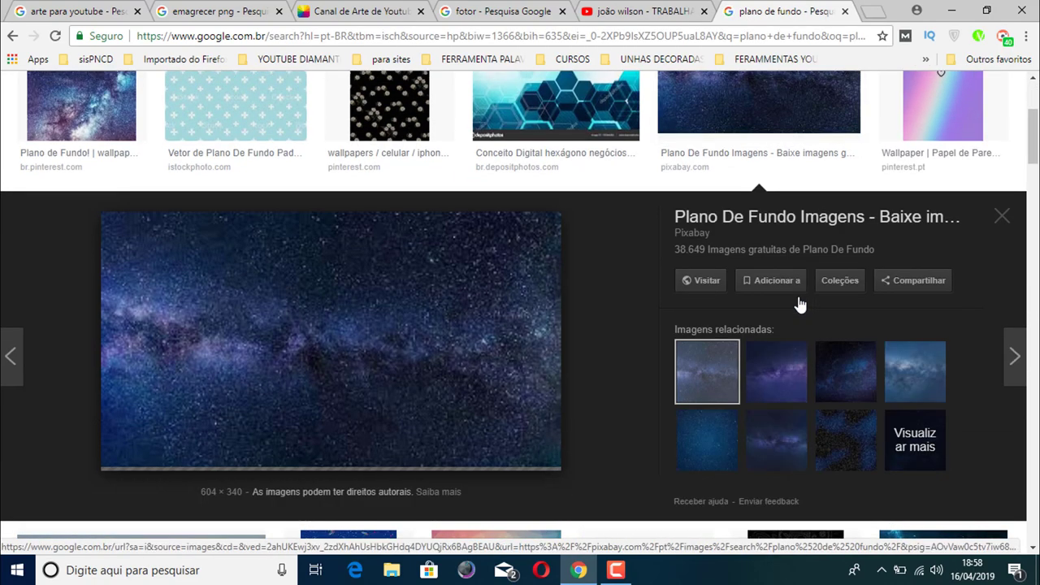
click(1001, 217)
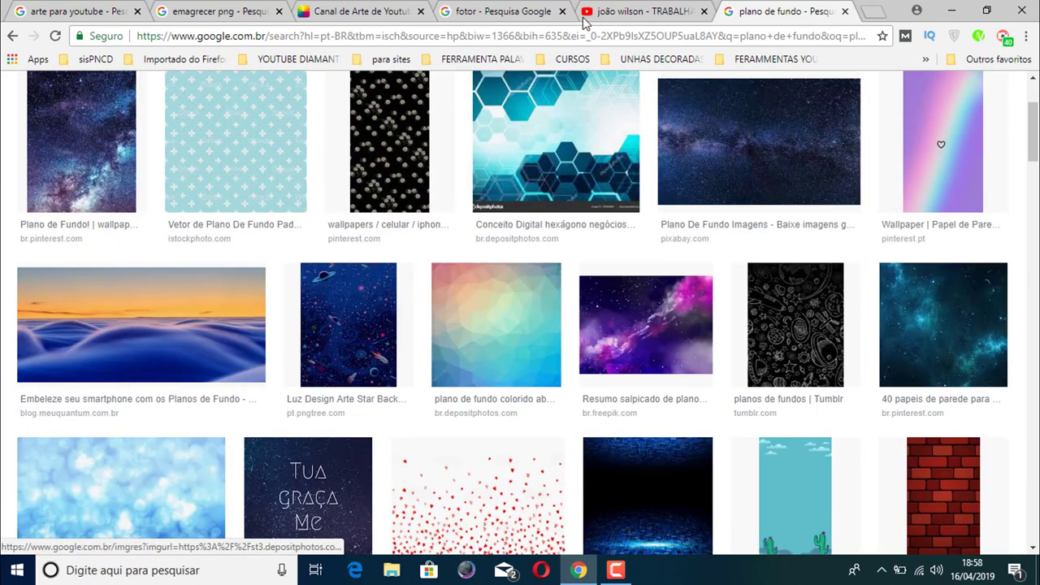
Return to the Fotor design, add the dark-blue image with orange sparks at the canvas centre, and stretch it across the canvas width.
click(360, 12)
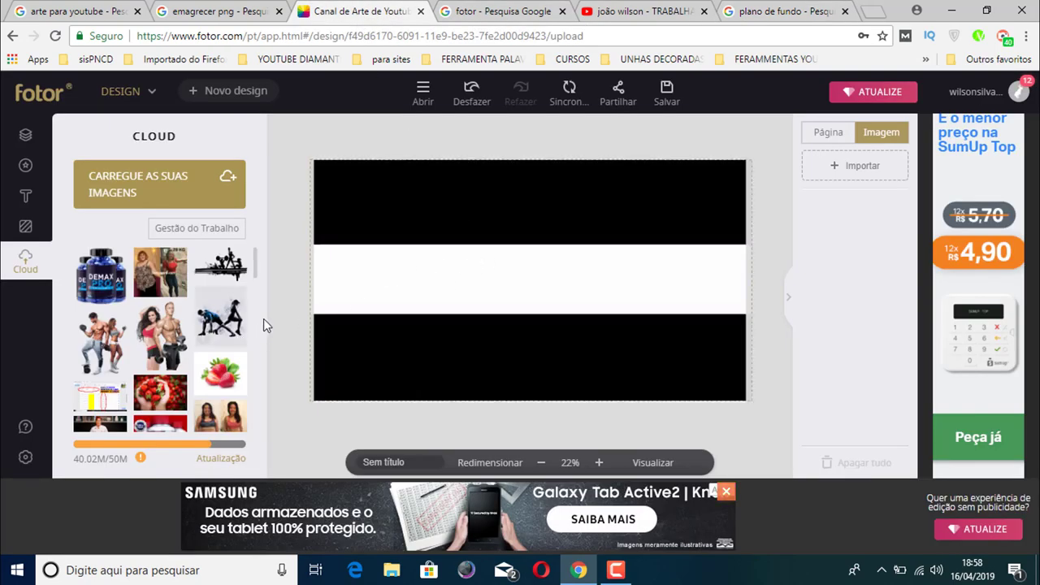
drag(256, 268, 254, 401)
scroll(179, 401, down, 3)
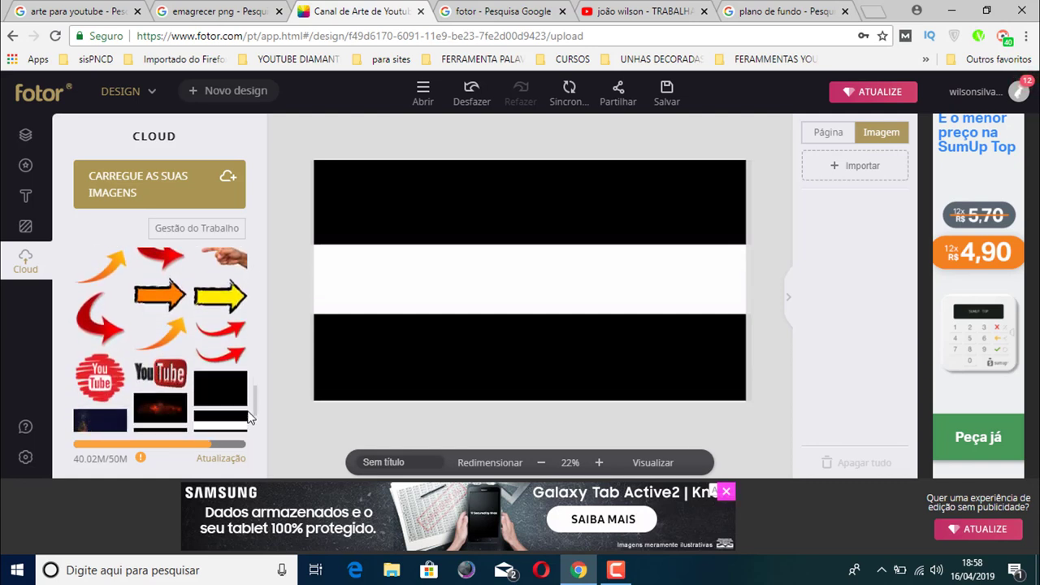
click(106, 400)
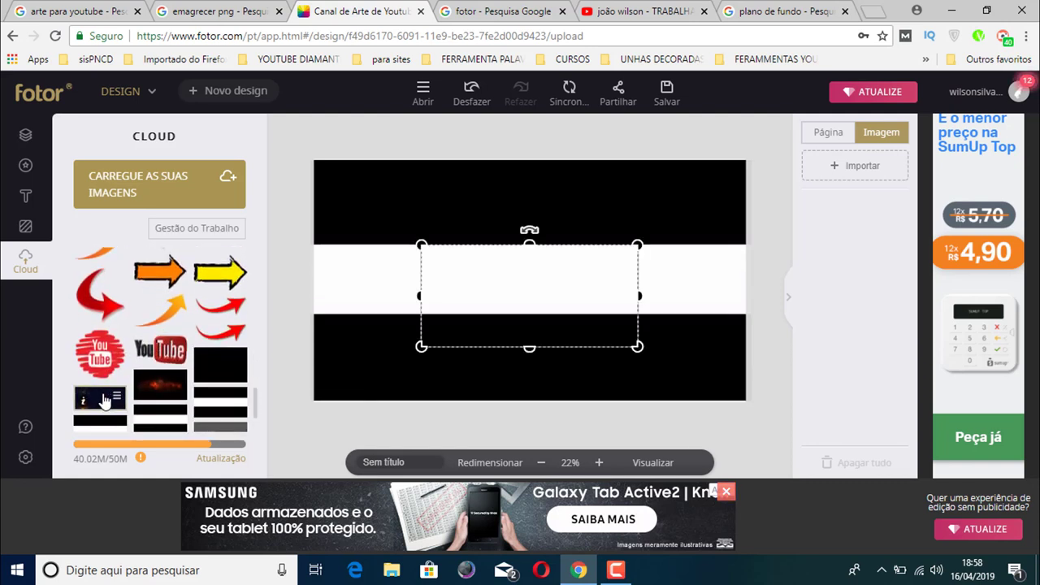
drag(544, 287, 544, 279)
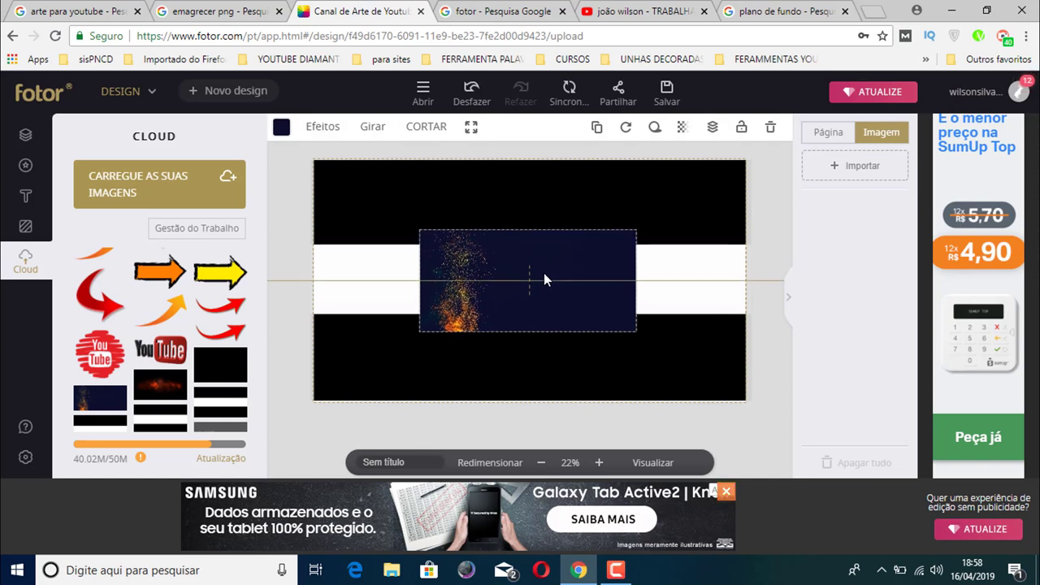
drag(443, 289, 443, 289)
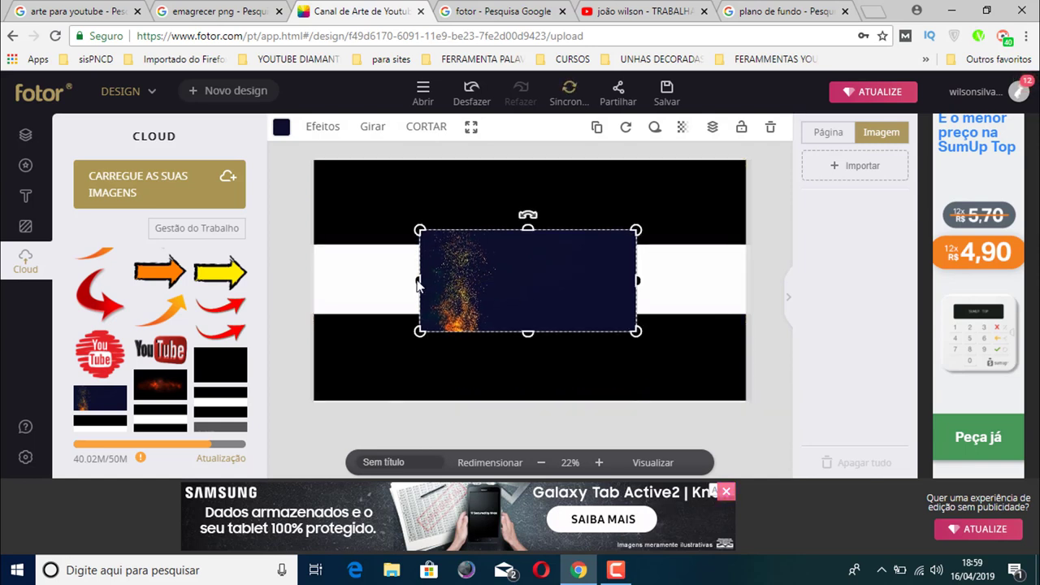
drag(417, 282, 314, 286)
drag(637, 282, 751, 284)
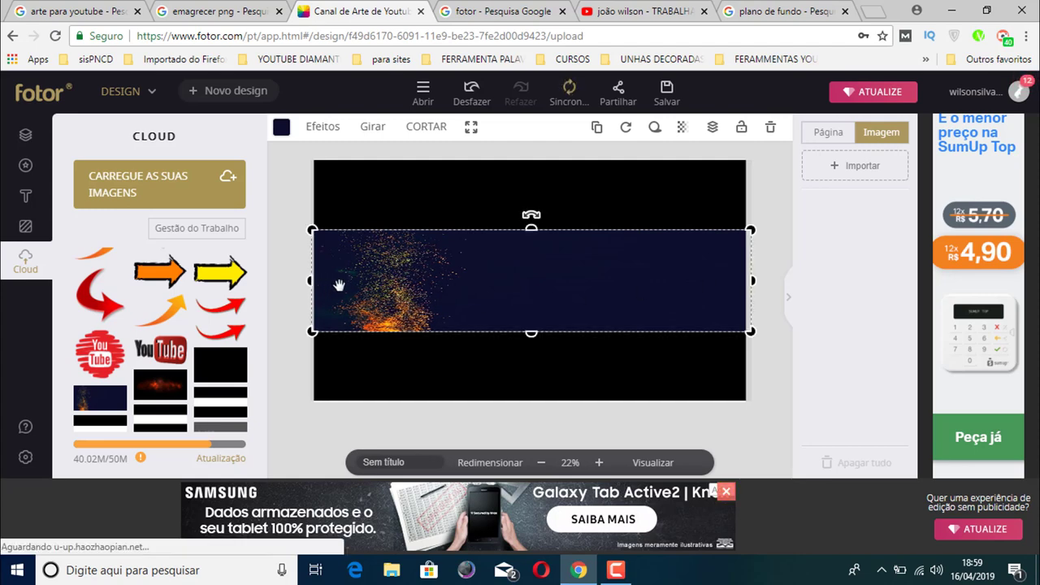
Crop the dark-blue image to its plain area, leaving out the orange sparks.
double_click(524, 272)
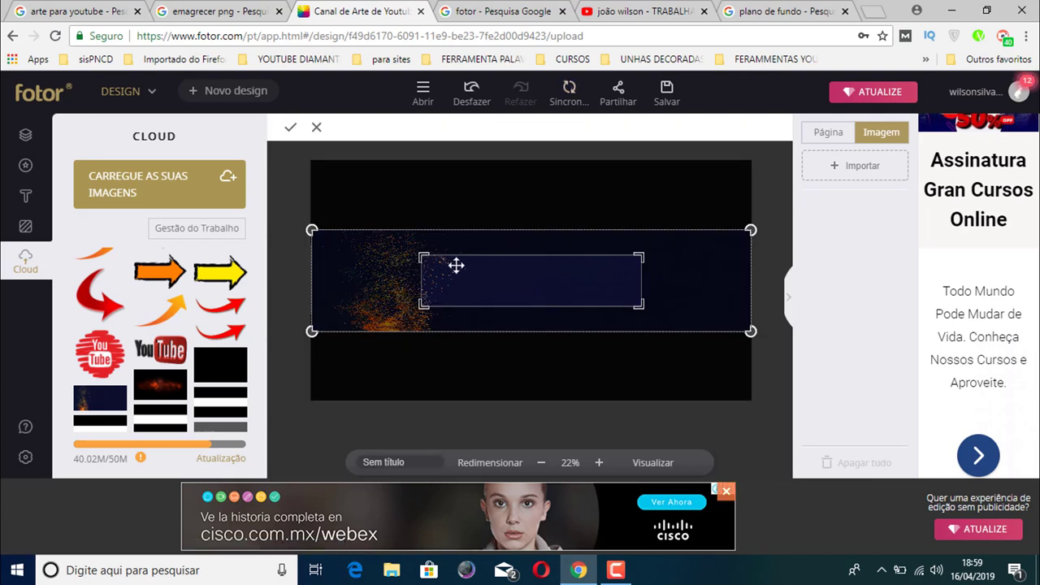
mouse_move(461, 265)
mouse_down()
mouse_move(474, 268)
mouse_move(453, 269)
mouse_up()
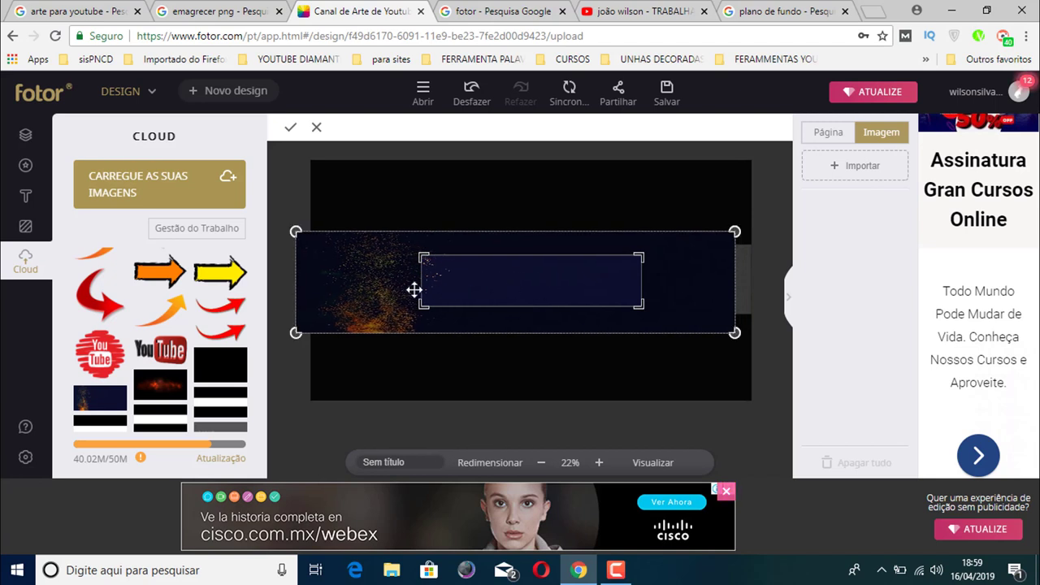
drag(387, 288, 352, 291)
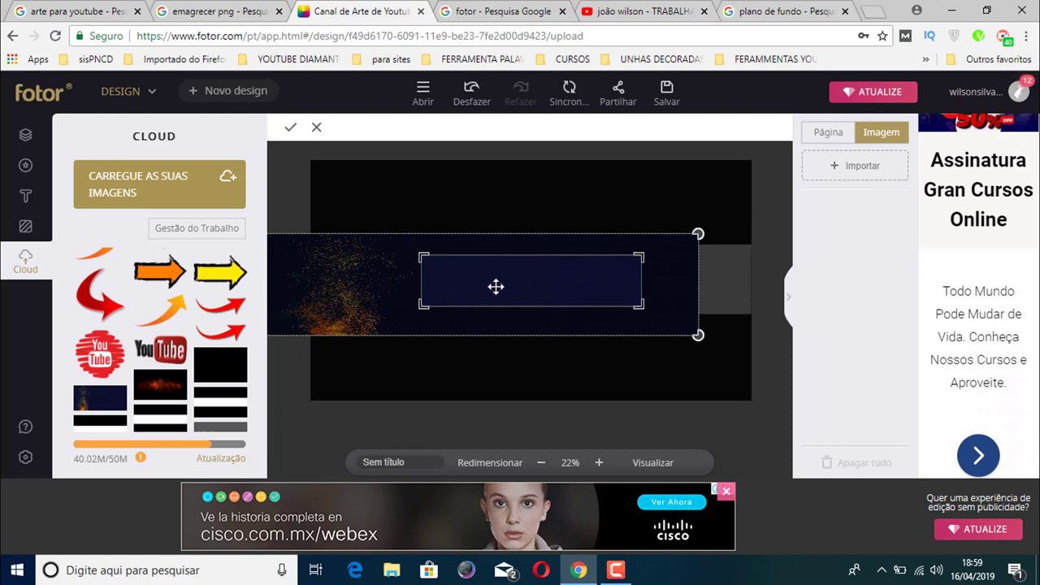
click(291, 130)
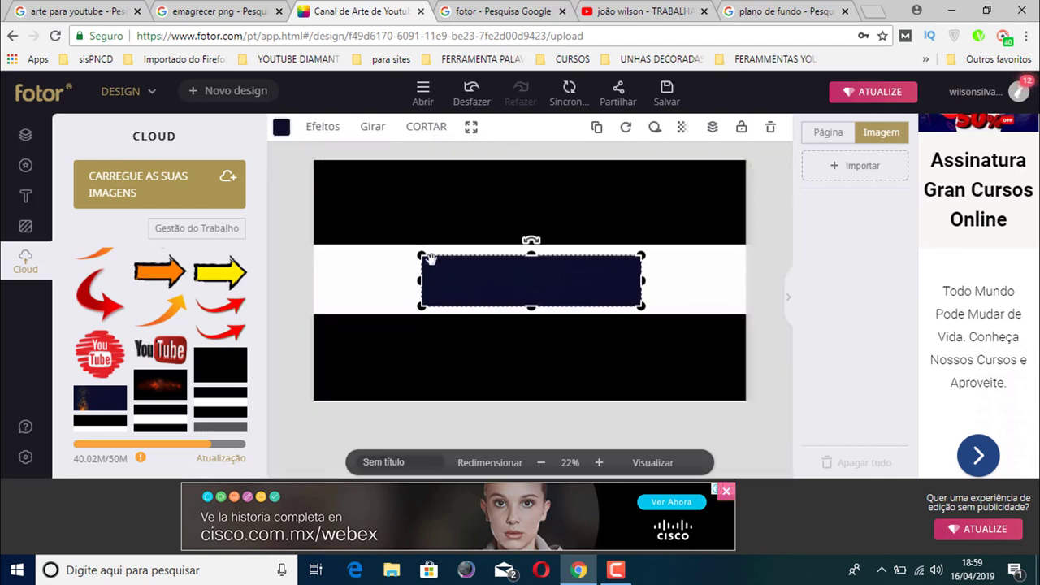
Stretch the cropped dark-blue strip to cover the template's white middle band across the full canvas width.
drag(418, 252, 372, 244)
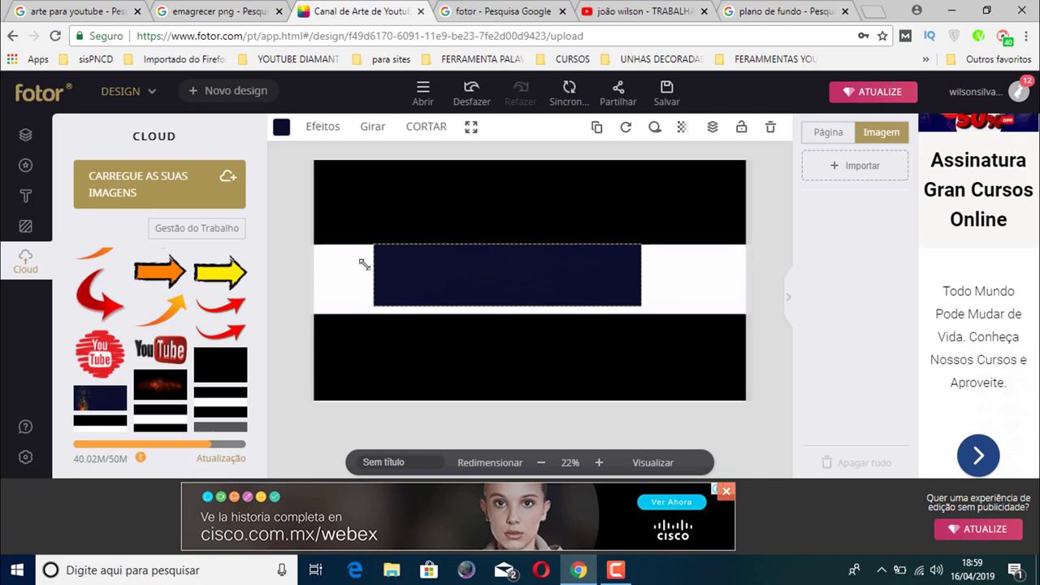
drag(373, 306, 307, 279)
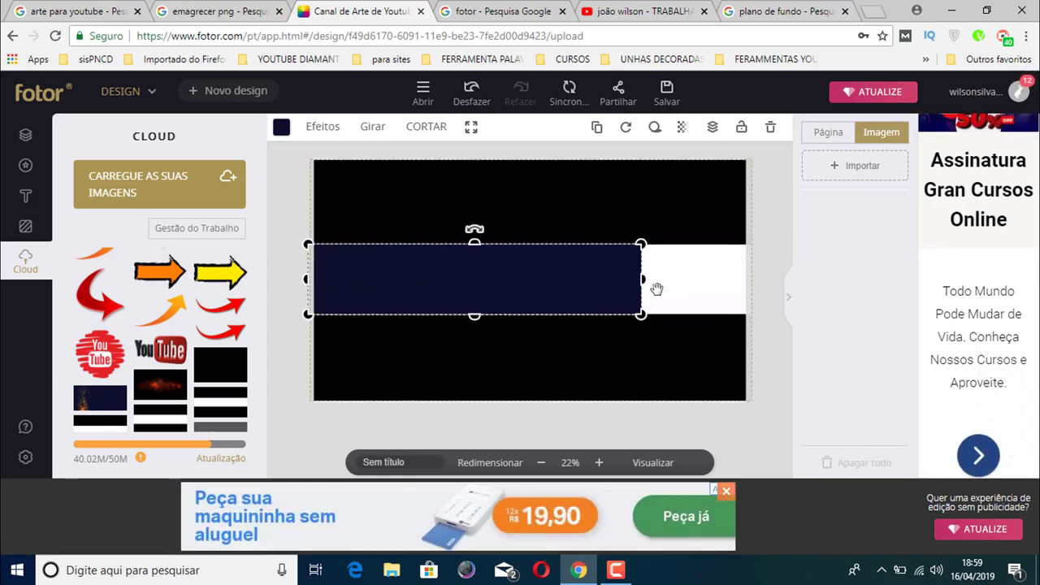
drag(641, 280, 746, 280)
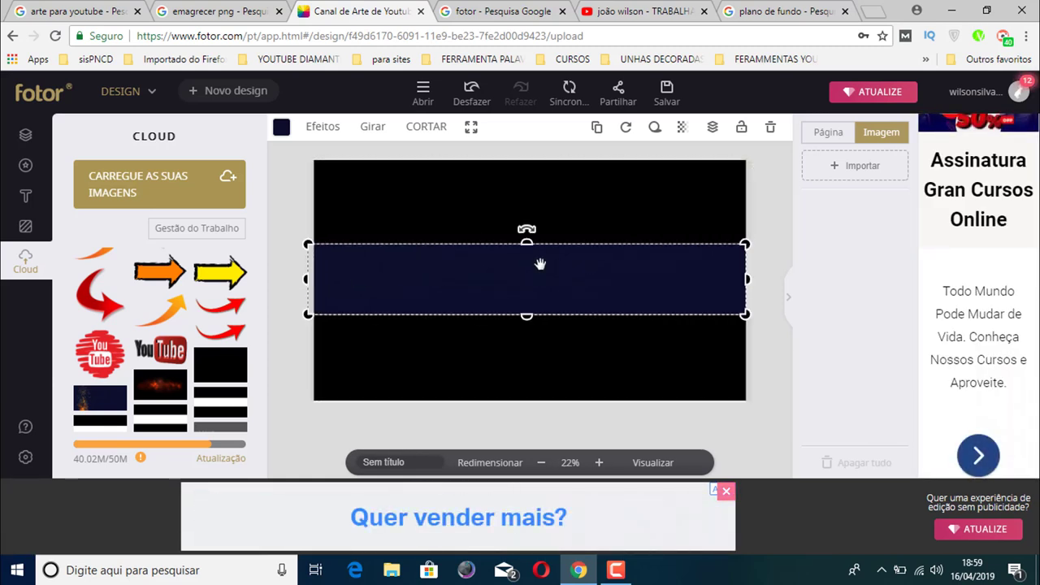
click(536, 204)
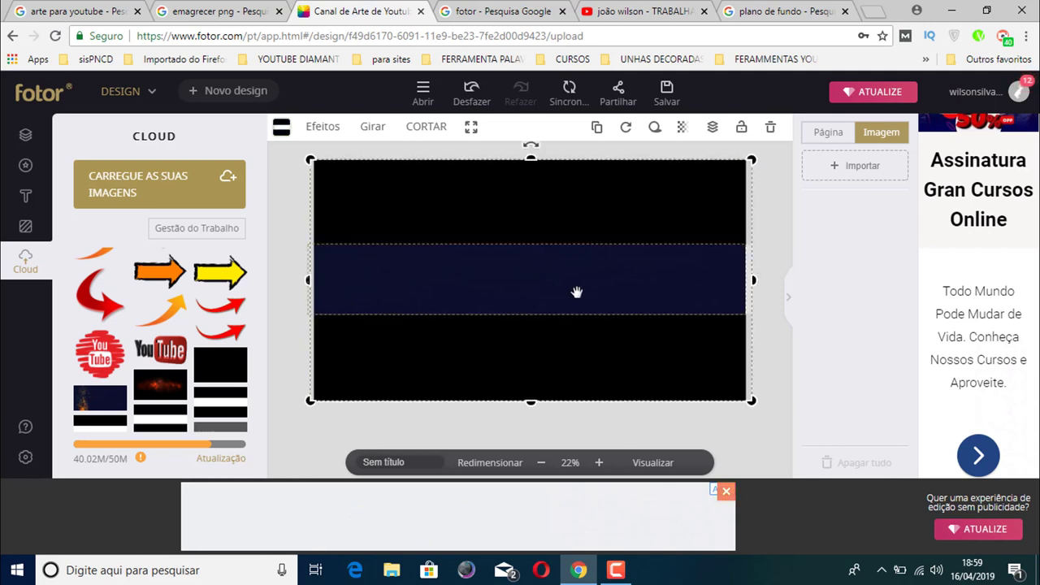
click(524, 309)
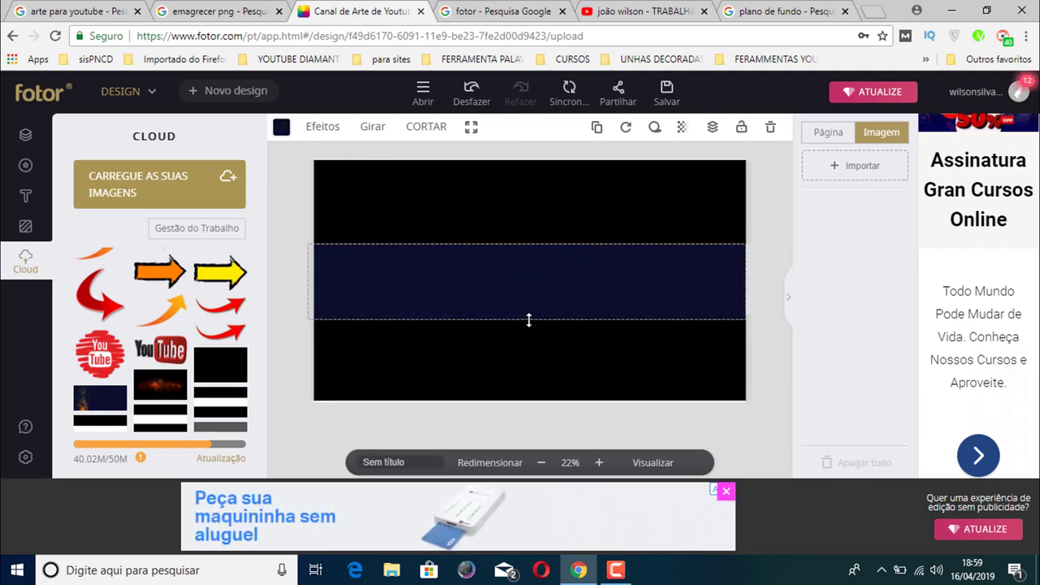
click(576, 241)
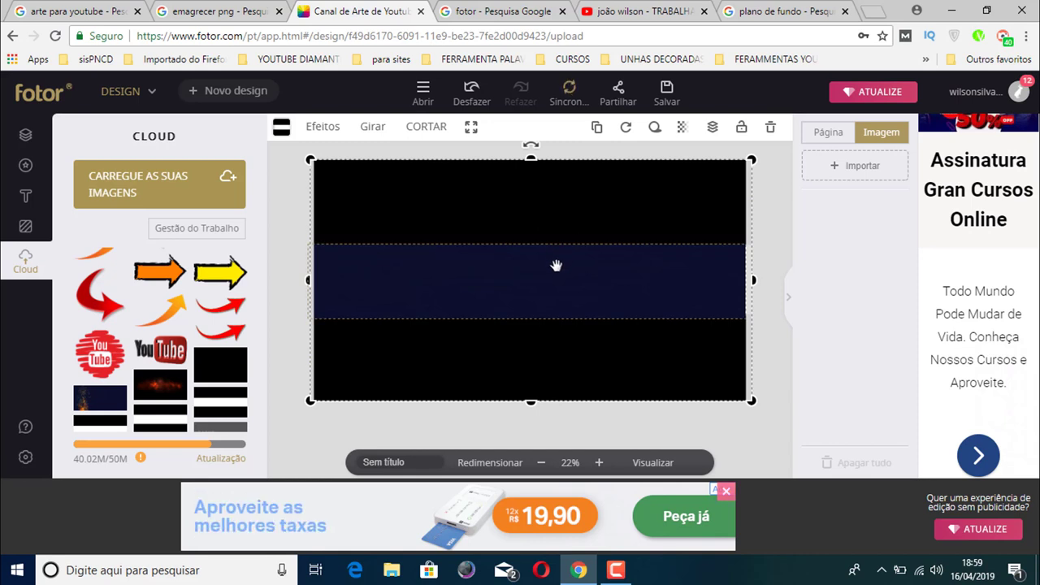
click(778, 227)
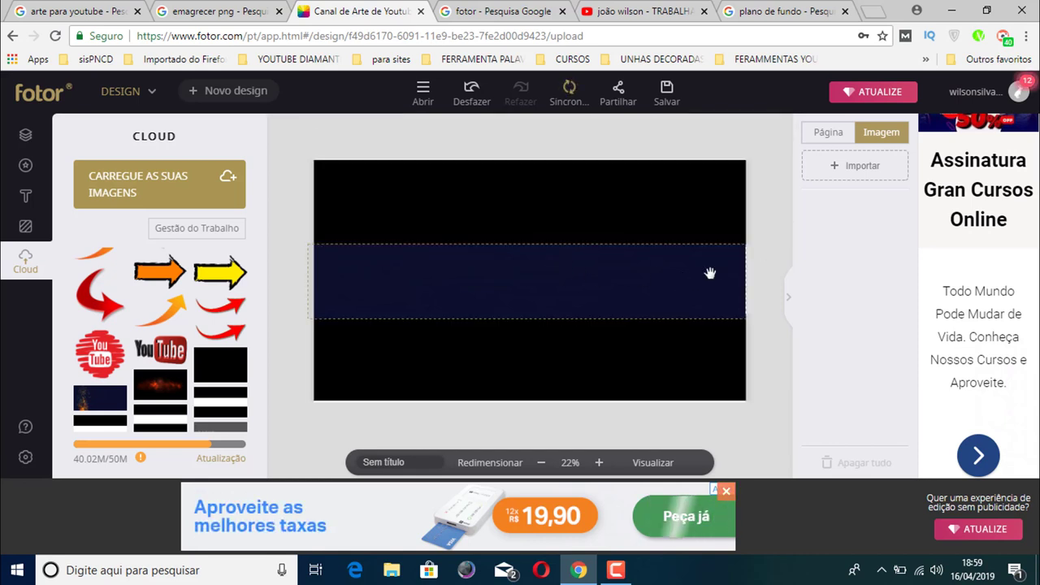
click(708, 274)
click(769, 257)
click(771, 258)
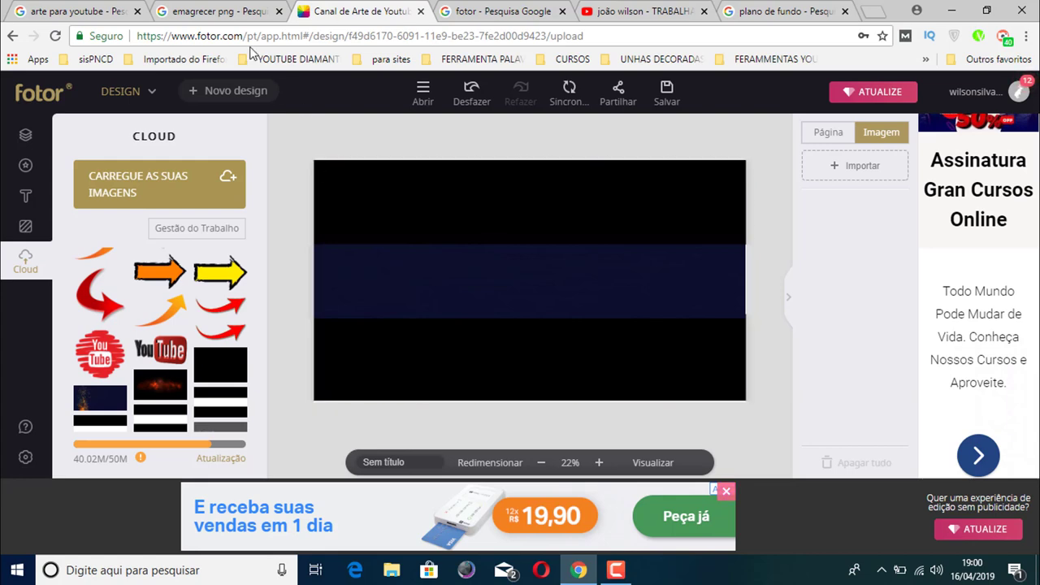
Browse the "emagrecer png" image results in the other browser tab for usable pictures and preview the Pngtree diet image.
click(217, 13)
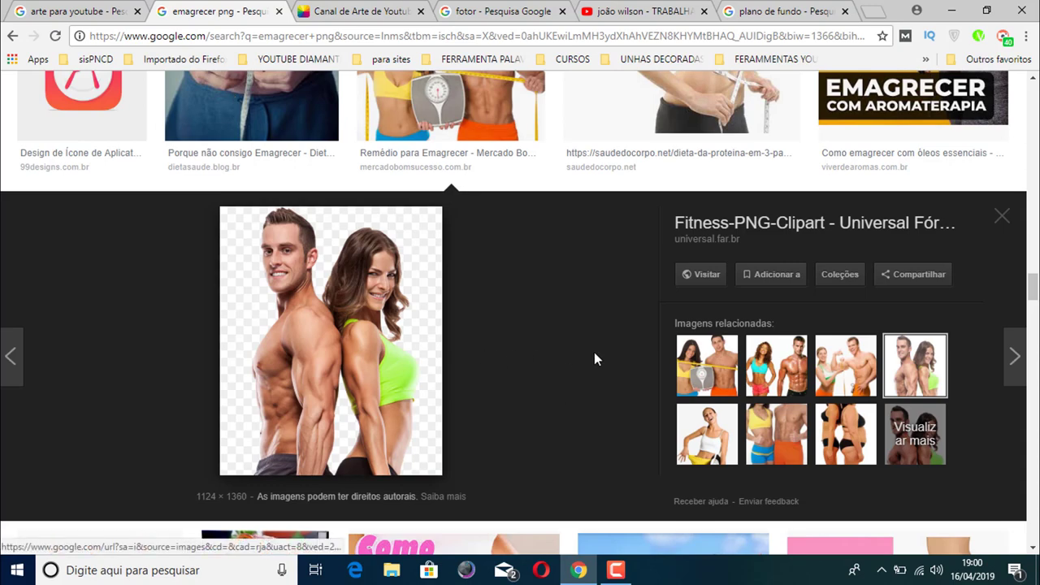
click(1001, 217)
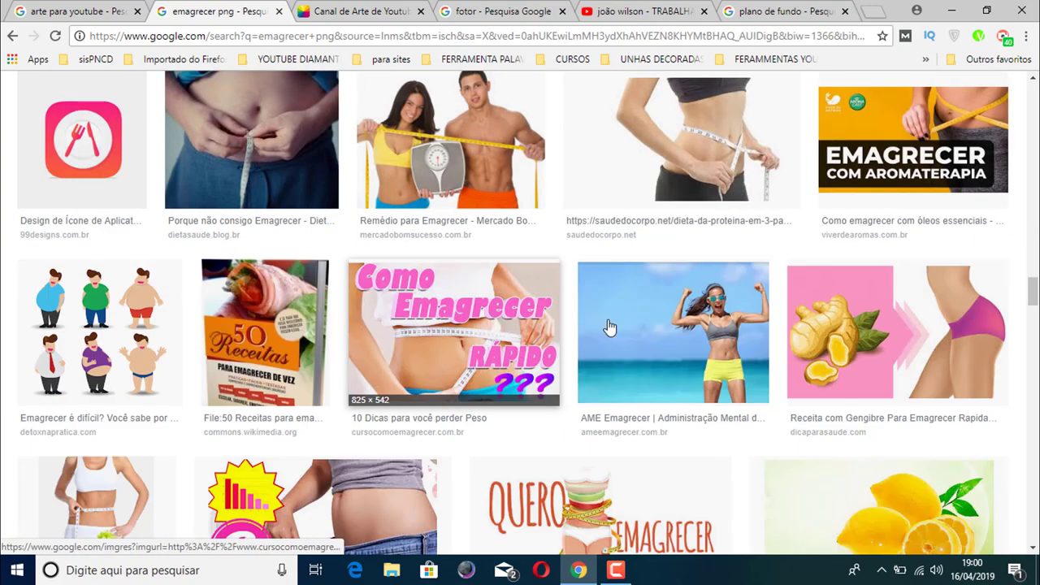
scroll(520, 313, up, 10)
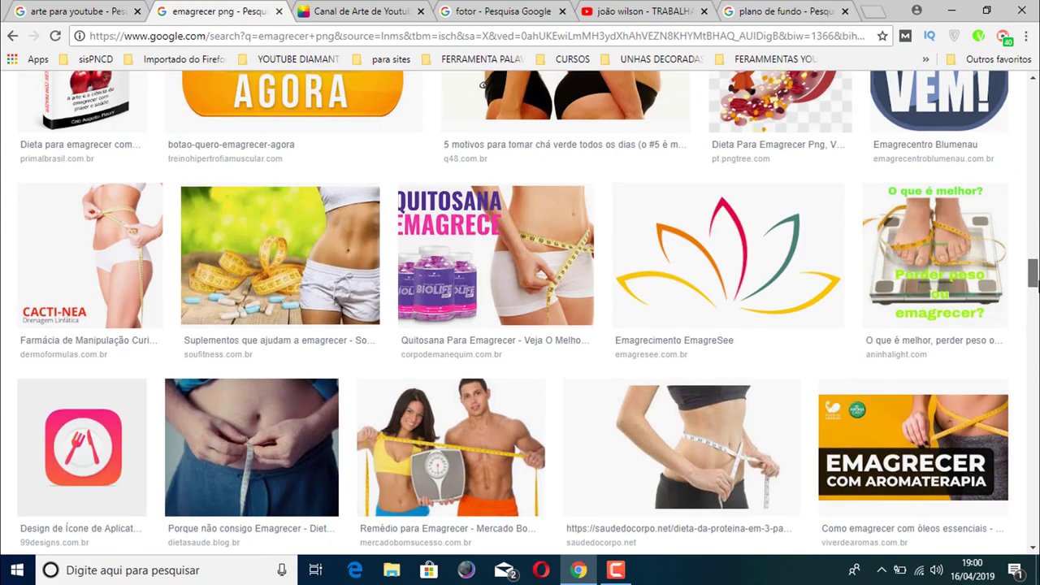
scroll(1037, 197, up, 10)
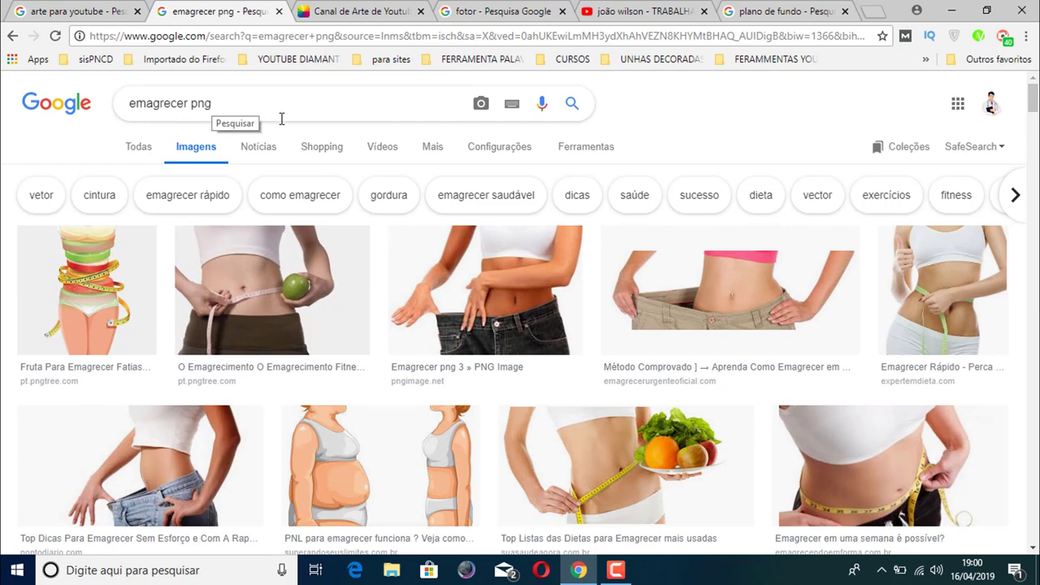
drag(1033, 105, 1033, 181)
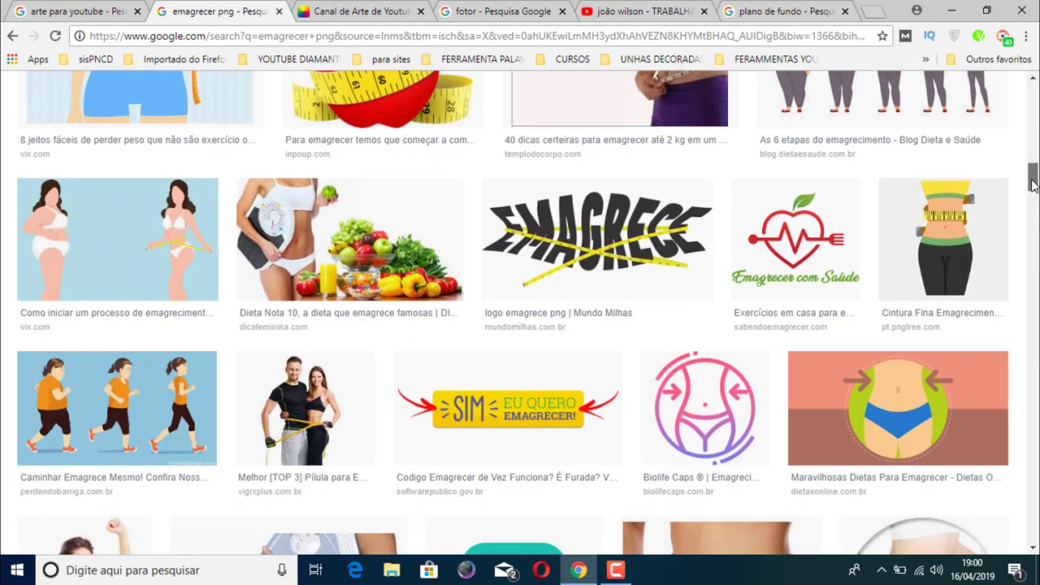
drag(1033, 185, 1034, 272)
click(713, 186)
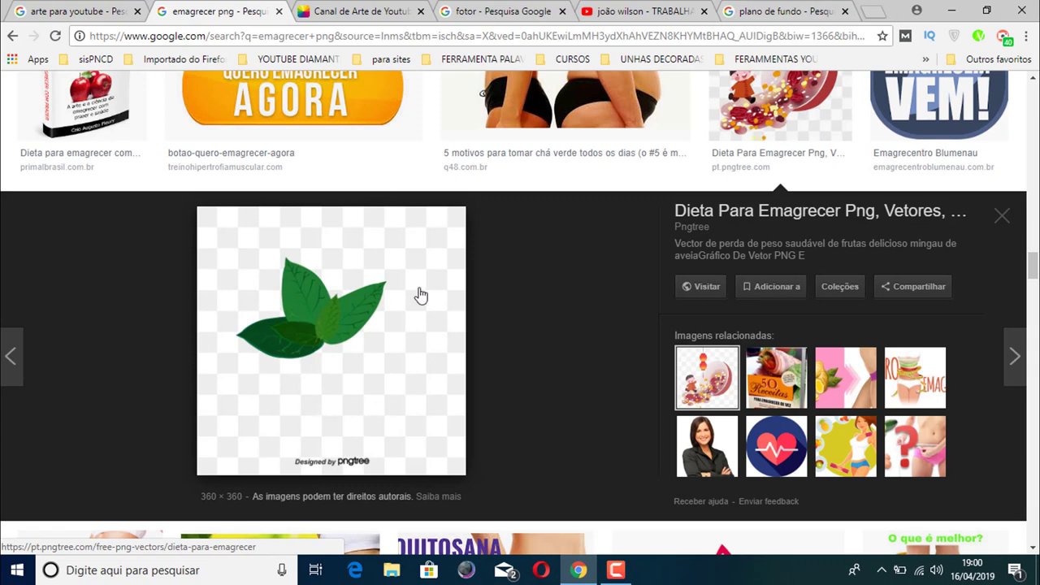
click(1002, 215)
Preview the Mundo Milhas "EMAGRECE" logo, open it in a new tab to examine its transparency, and close that tab.
drag(1035, 277, 1033, 182)
click(642, 289)
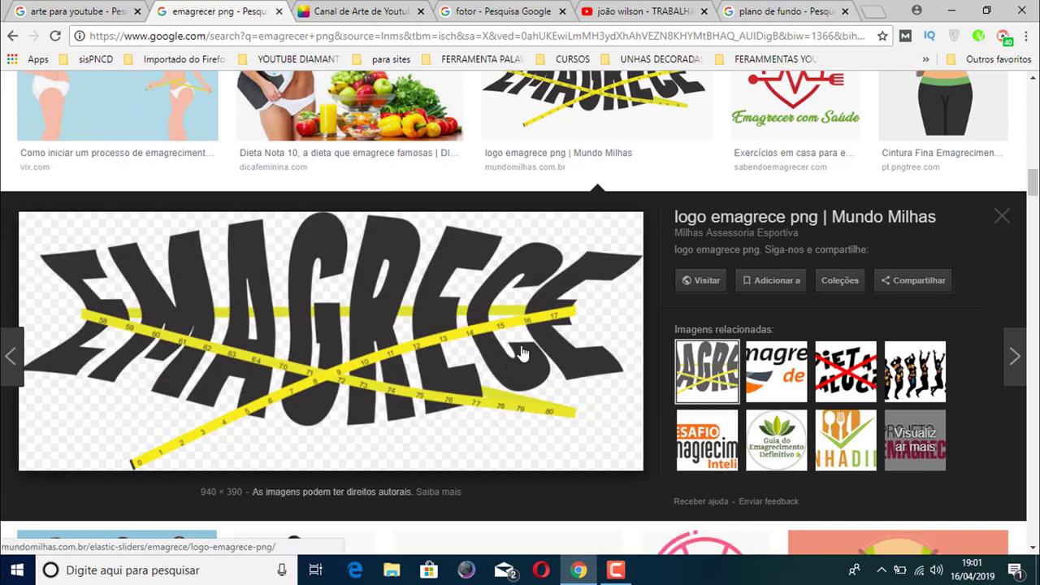
right_click(312, 315)
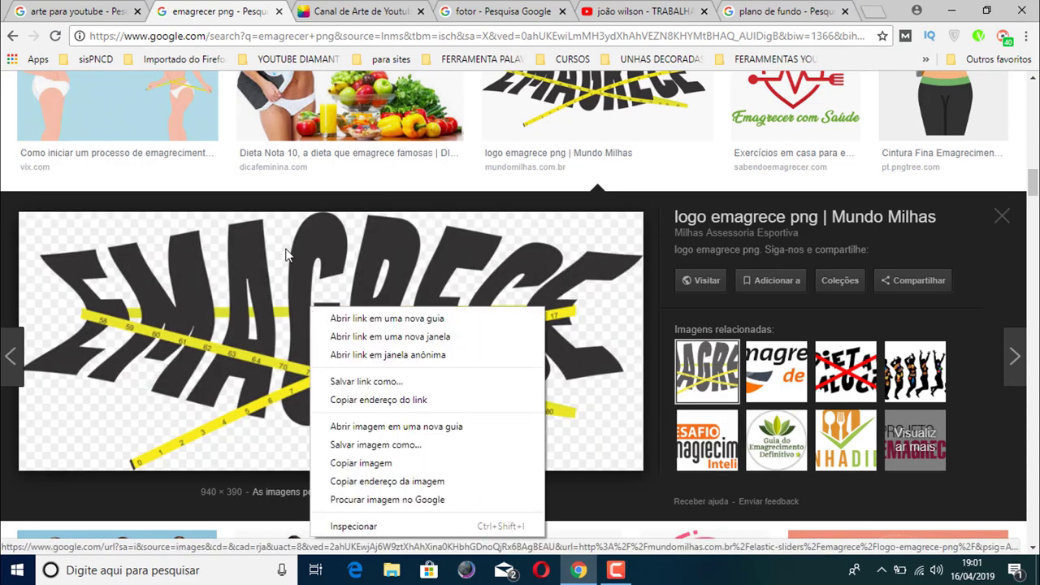
click(404, 426)
click(312, 16)
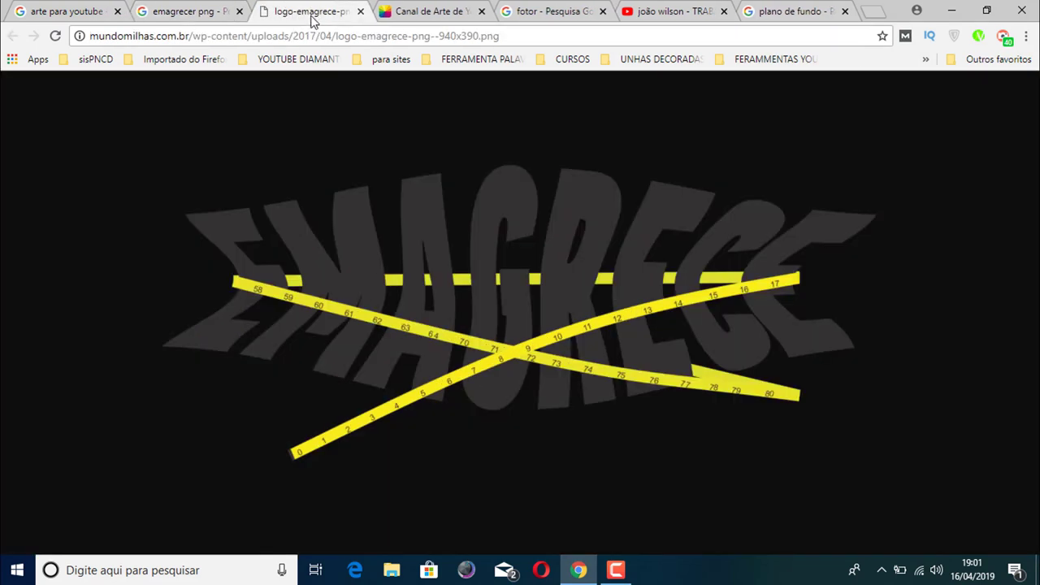
right_click(435, 247)
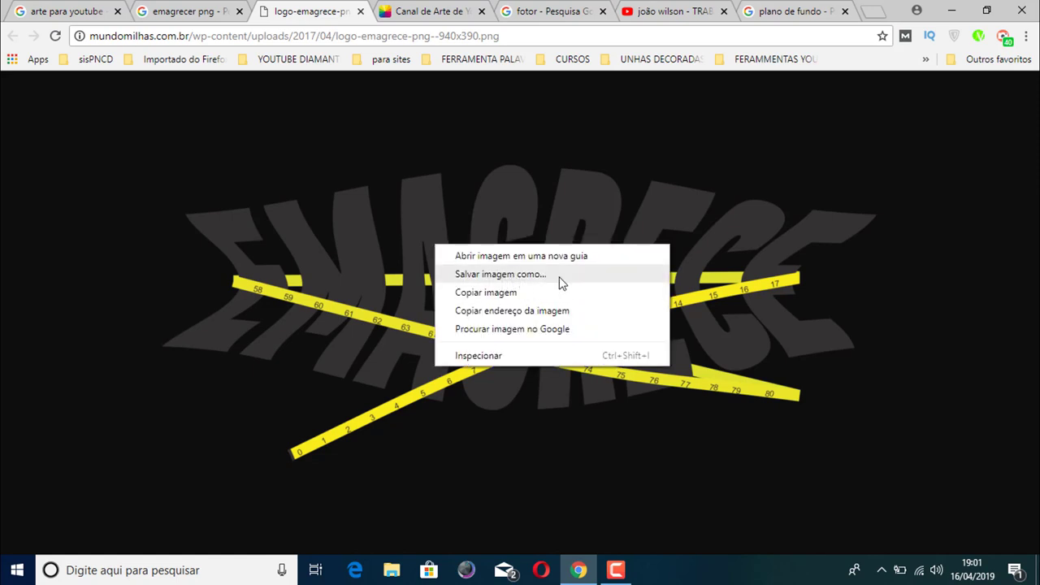
click(526, 192)
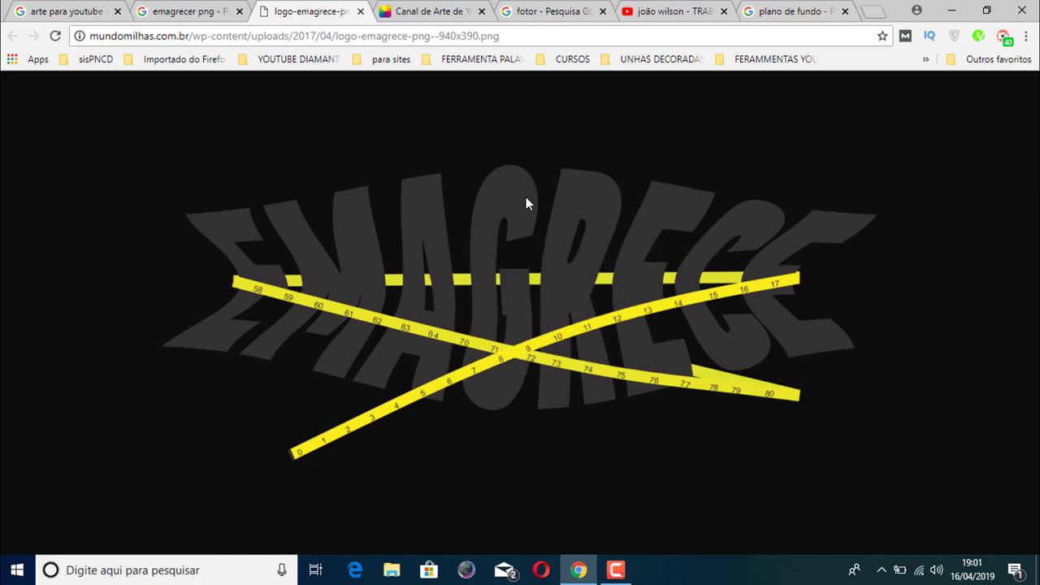
click(359, 11)
Return to the Fotor design and place the uploaded black weightlifting silhouette image on the left part of the canvas.
click(325, 13)
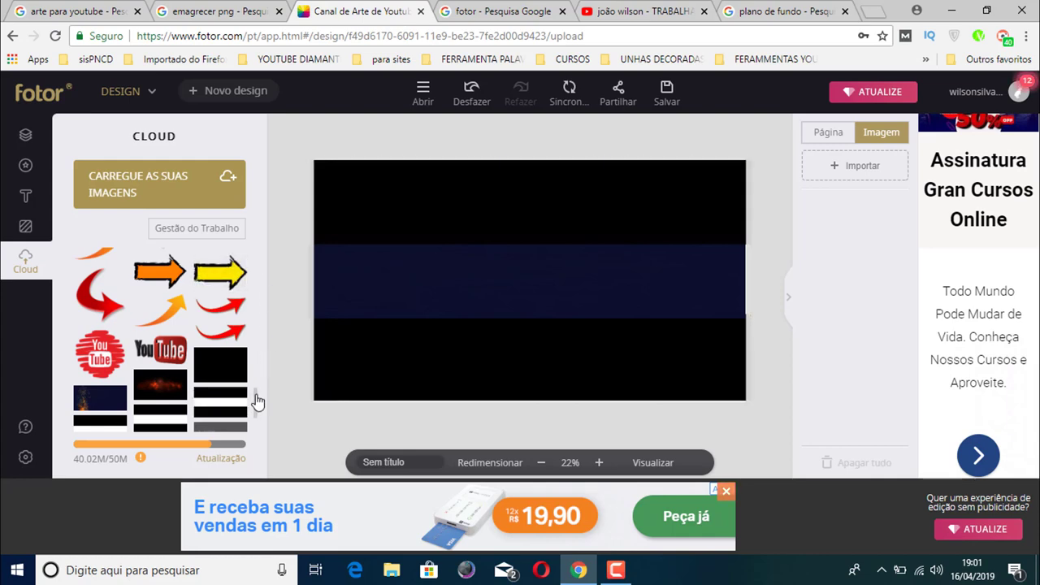
drag(255, 399, 261, 232)
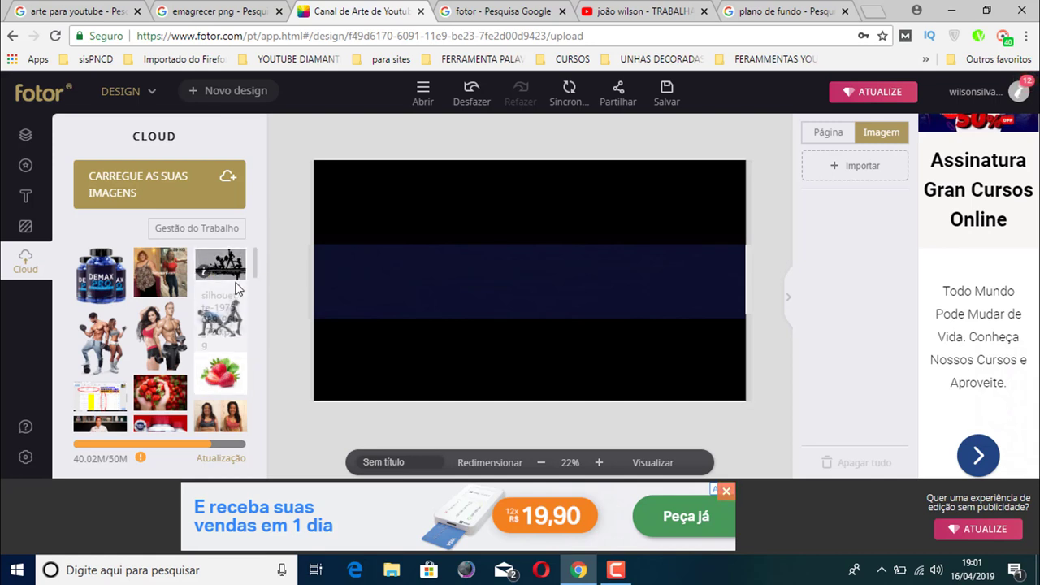
drag(254, 271, 398, 280)
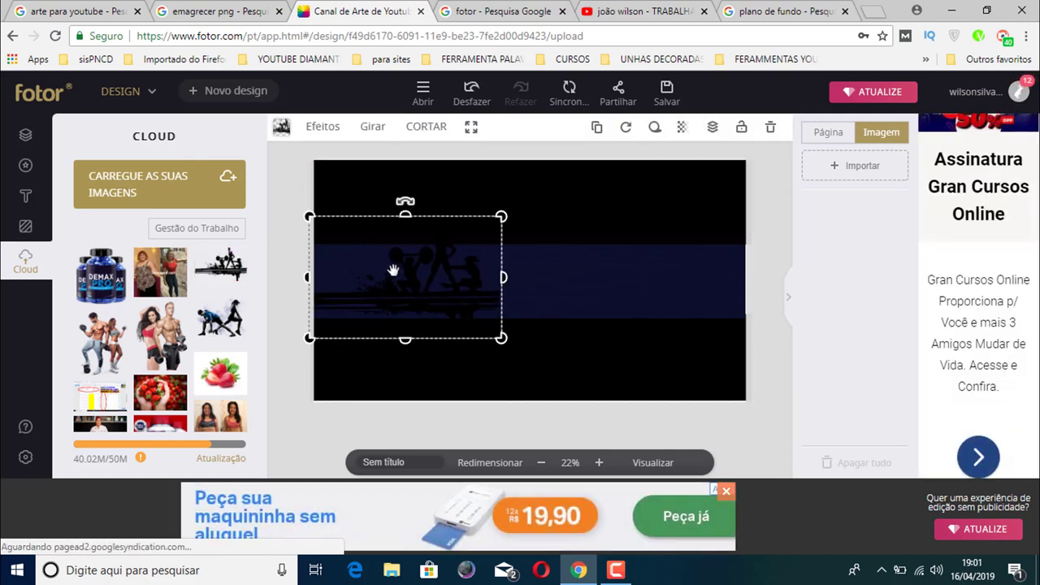
drag(395, 271, 396, 281)
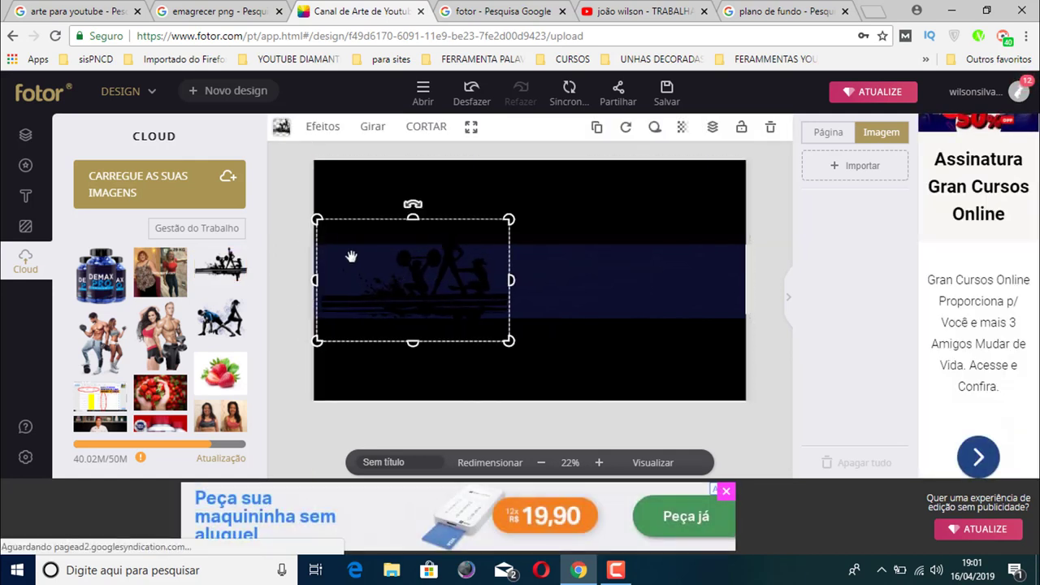
Shrink the weightlifting silhouette to about the blue band's height and position it near the band's left end.
drag(326, 224, 347, 239)
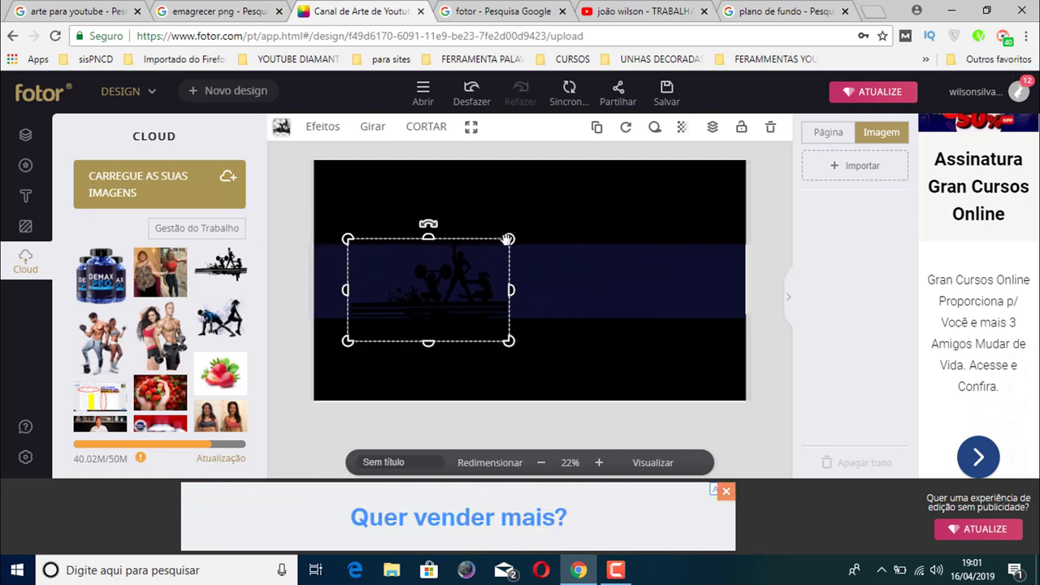
drag(507, 239, 491, 250)
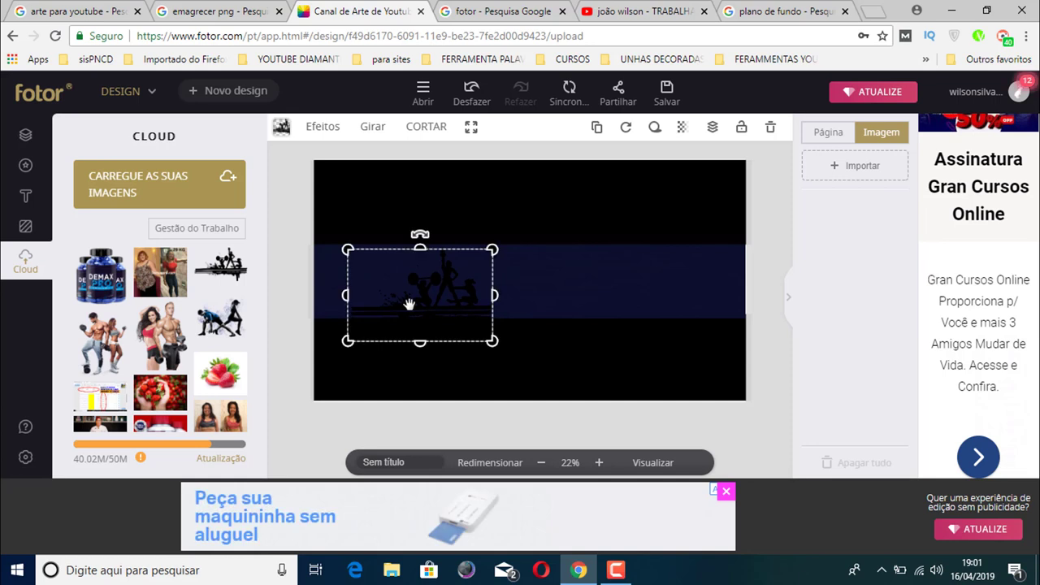
drag(409, 304, 389, 284)
drag(471, 229, 450, 254)
drag(399, 282, 415, 271)
click(470, 200)
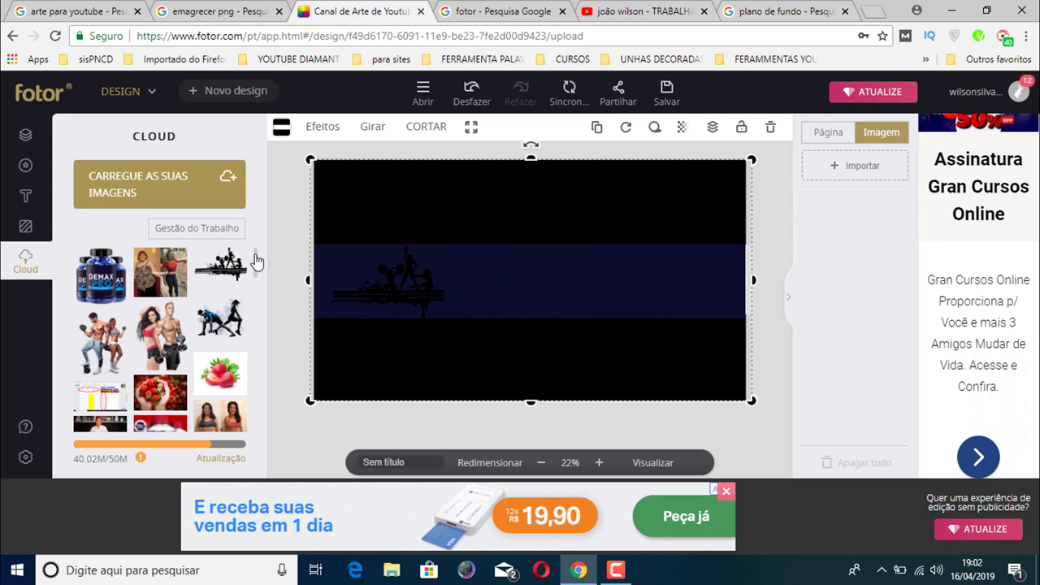
Add the uploaded picture of the couple flexing with dumbbells, shrink it, and position it on the right part of the blue band.
mouse_move(256, 263)
mouse_down()
mouse_move(260, 246)
mouse_move(257, 268)
mouse_move(260, 255)
mouse_up()
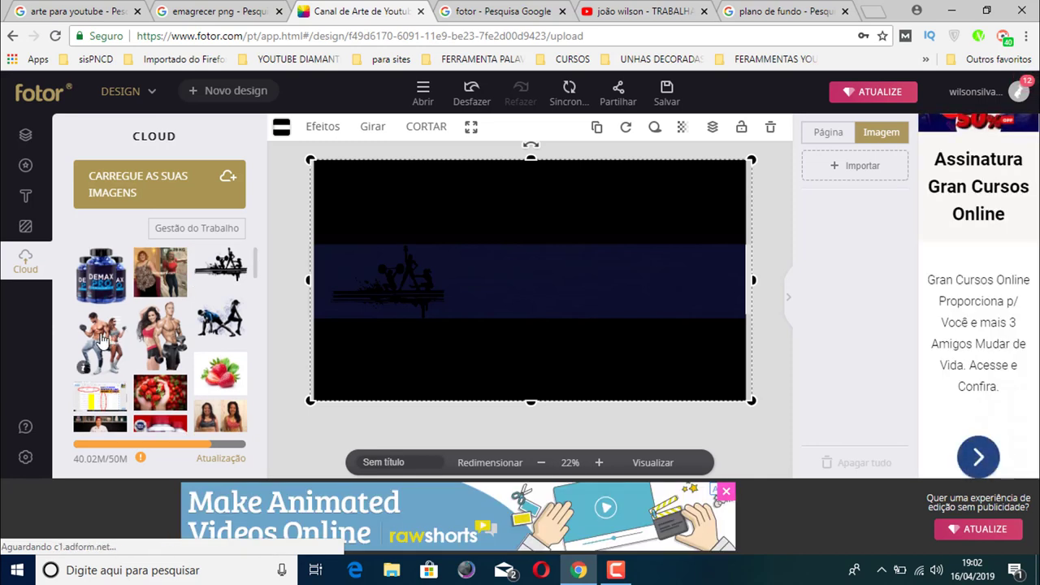
click(102, 339)
drag(541, 297, 653, 295)
drag(581, 233, 610, 271)
drag(643, 311, 644, 285)
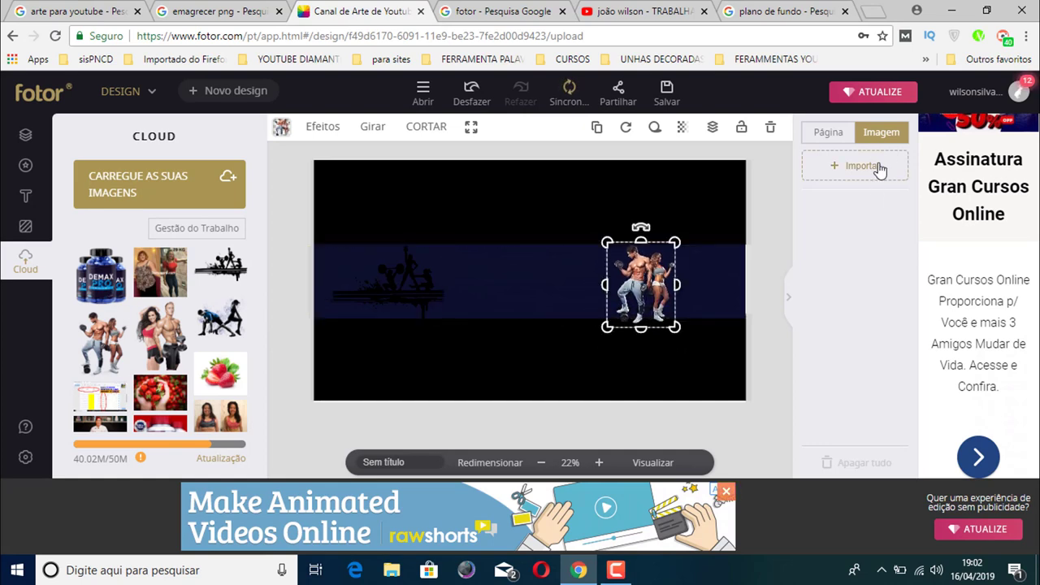
Find the couple with a measuring tape in the "emagrecer png" results and open that image in a new tab to examine its background.
click(203, 12)
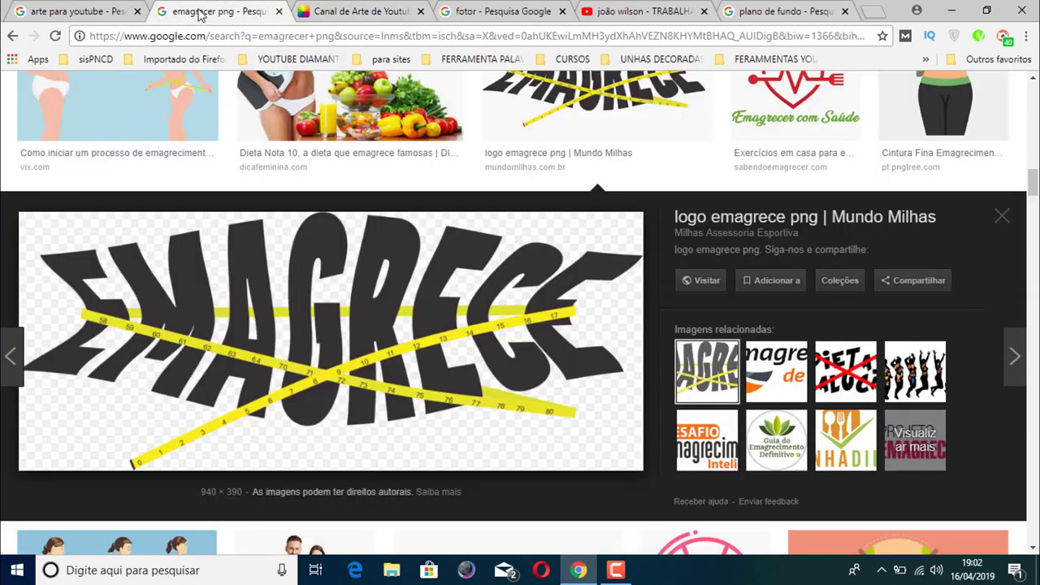
click(1002, 217)
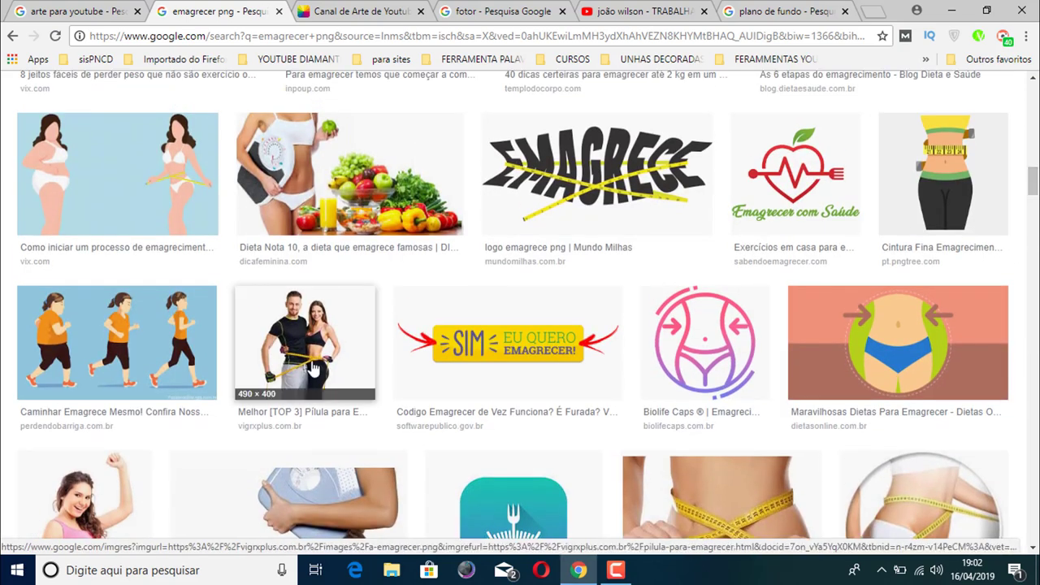
click(307, 365)
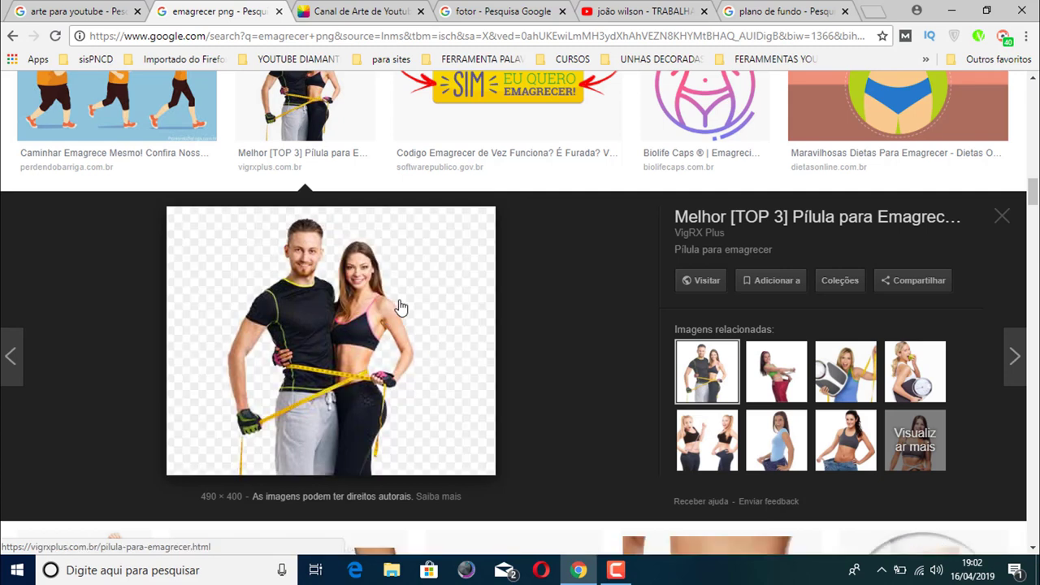
right_click(307, 282)
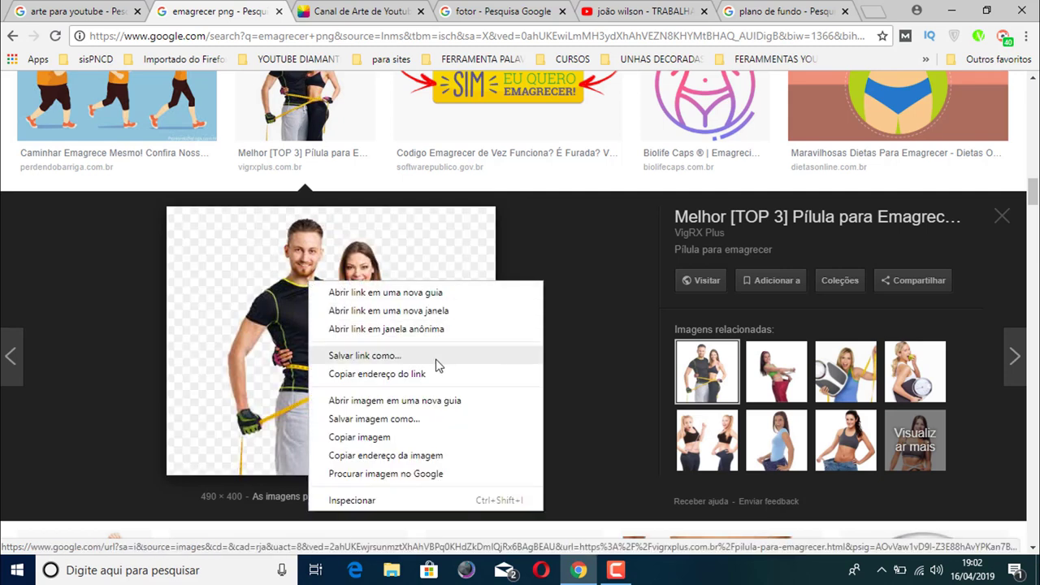
click(365, 401)
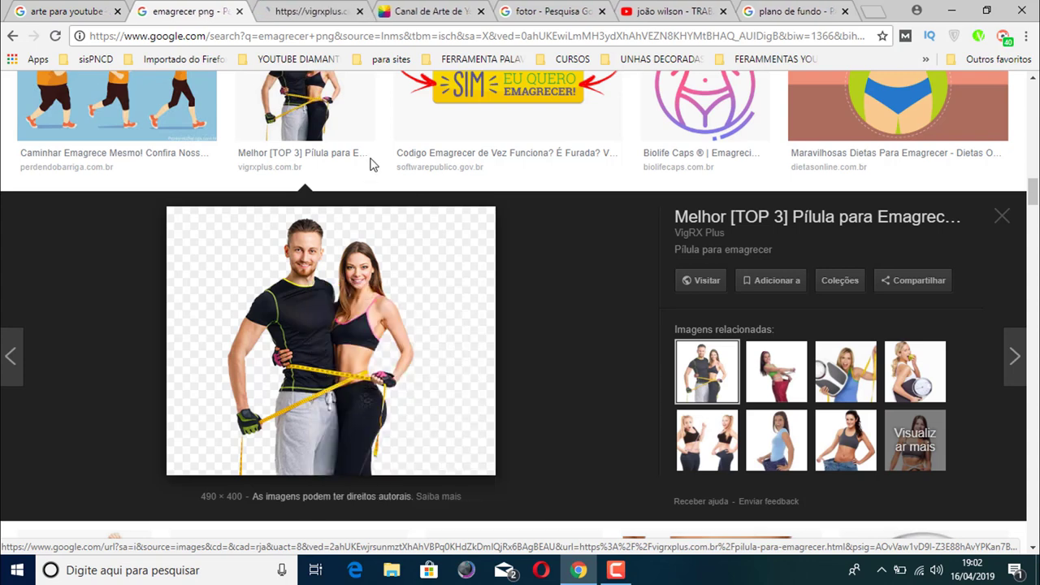
click(309, 12)
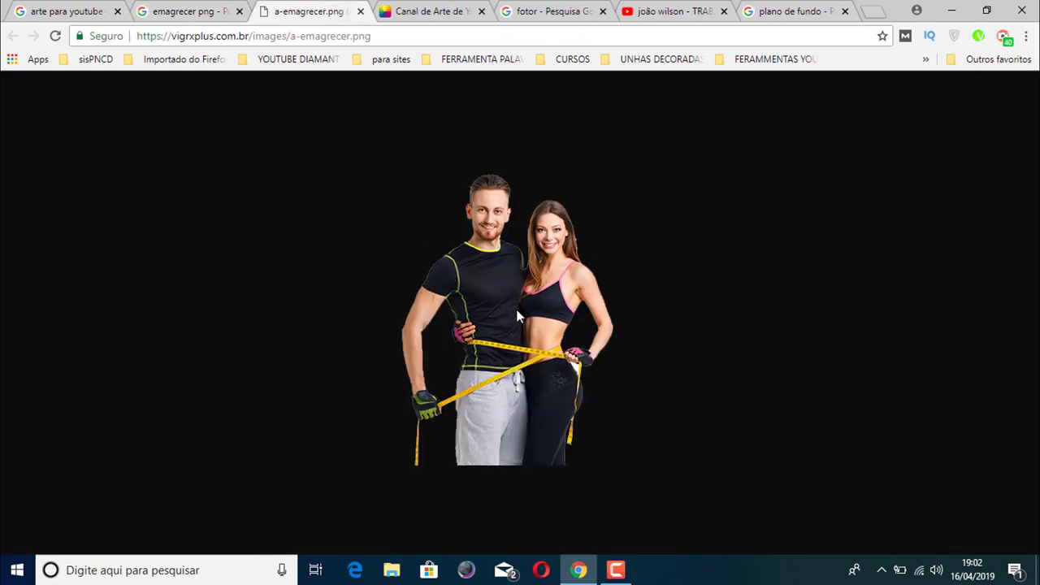
Return to the Fotor design, shrink the dumbbell couple to fit inside the blue band, and shift it slightly left.
click(428, 10)
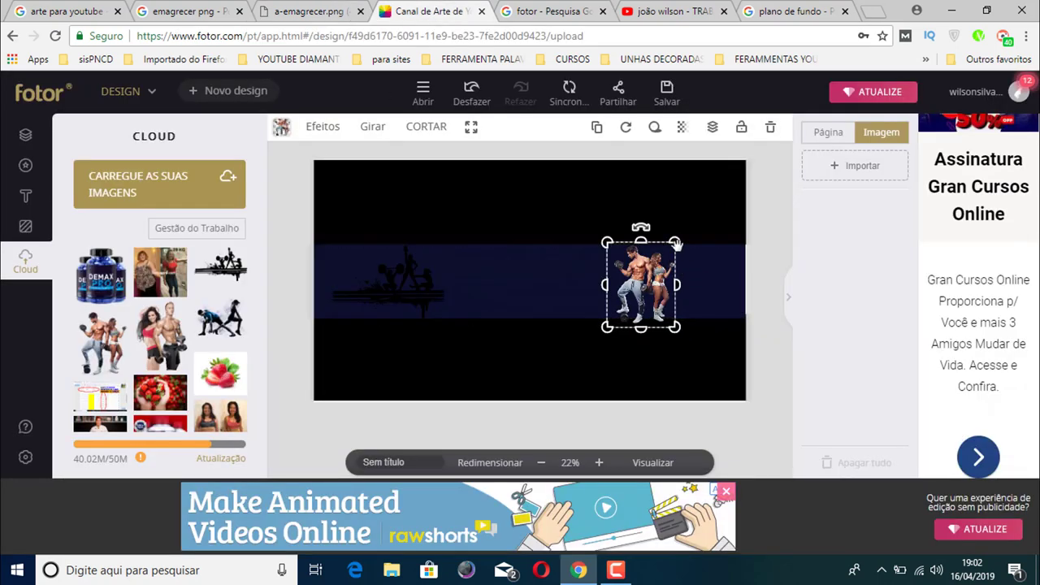
drag(674, 242, 671, 247)
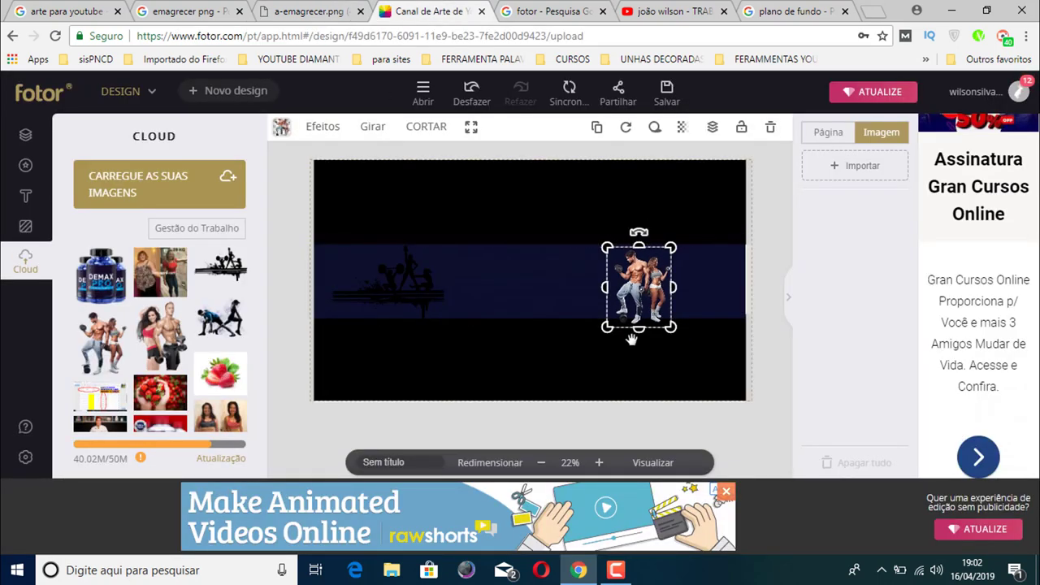
drag(605, 328, 616, 320)
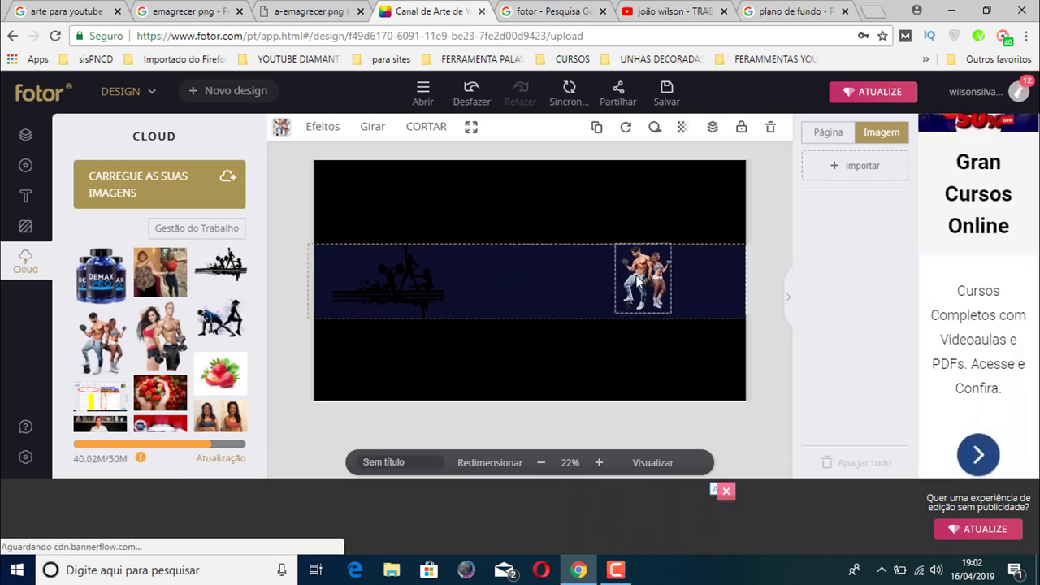
click(773, 197)
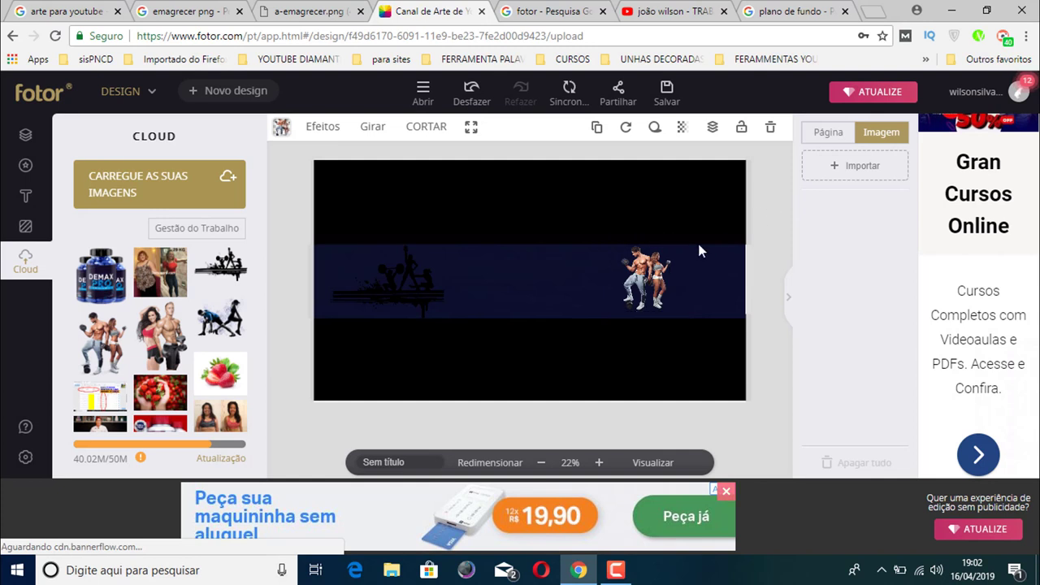
drag(666, 271, 660, 271)
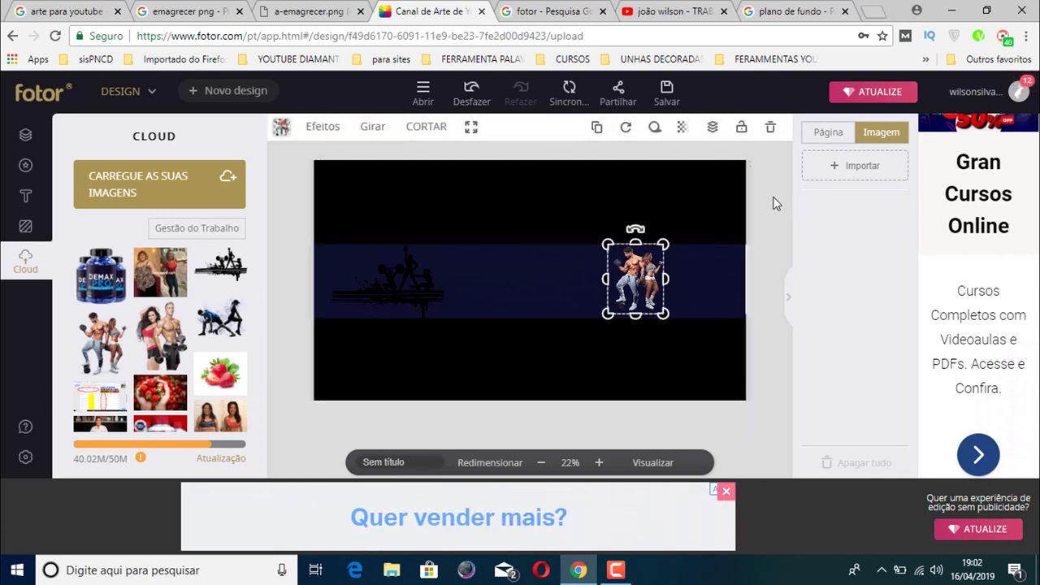
click(775, 203)
Add the uploaded couple with the woman in a red top, shrink it to the band's height, and place it left of the dumbbell couple.
click(166, 333)
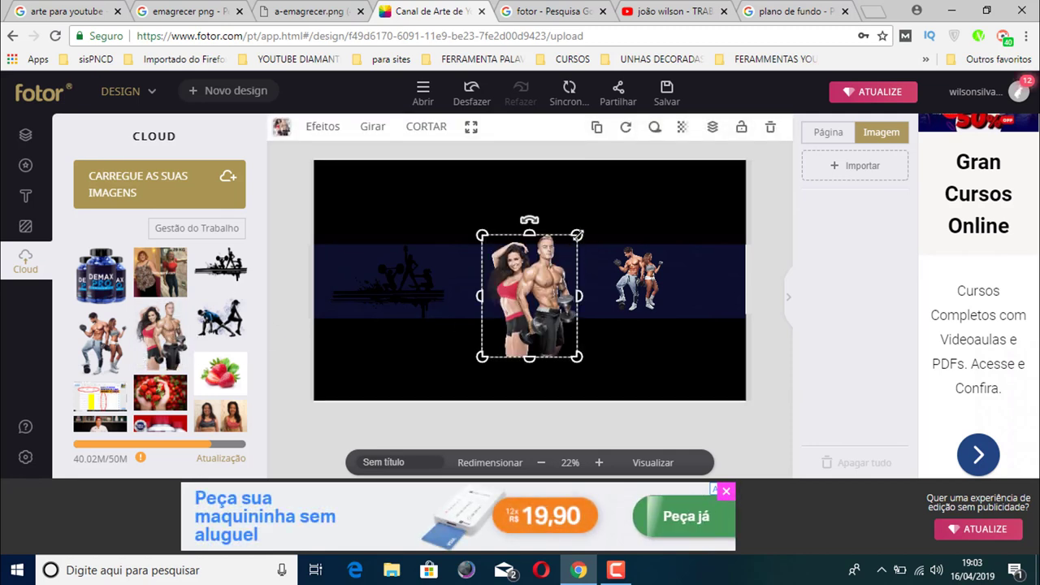
drag(578, 236, 600, 275)
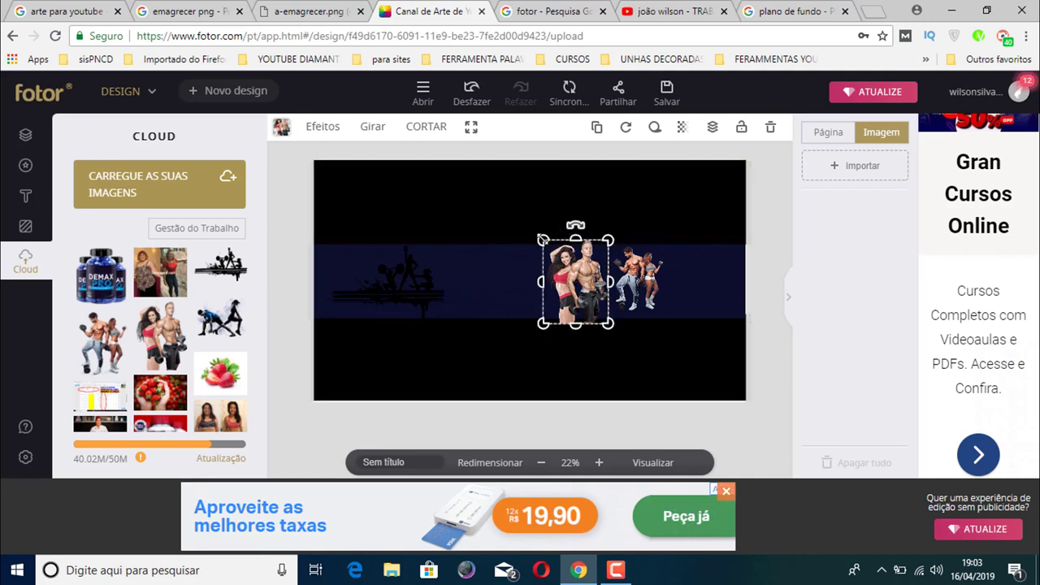
drag(548, 236, 601, 268)
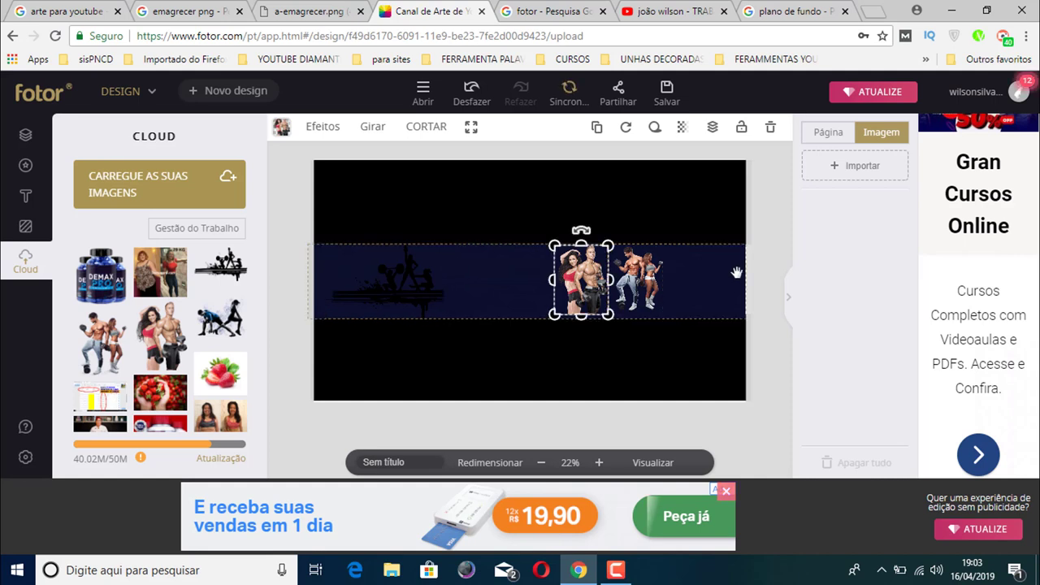
click(763, 261)
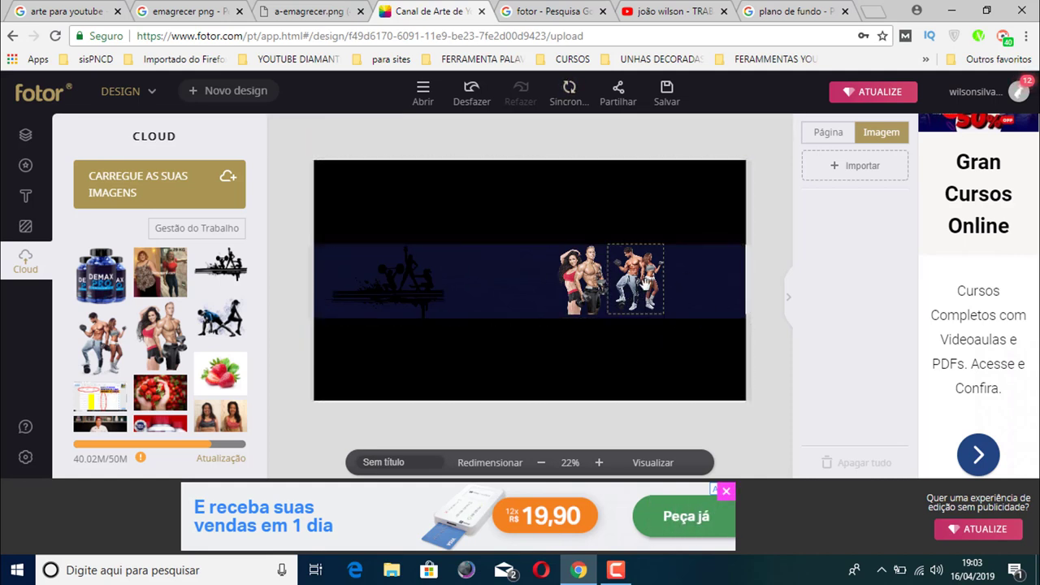
Shift the dumbbell couple and the couple with the red top slightly right along the blue band.
drag(644, 283, 658, 285)
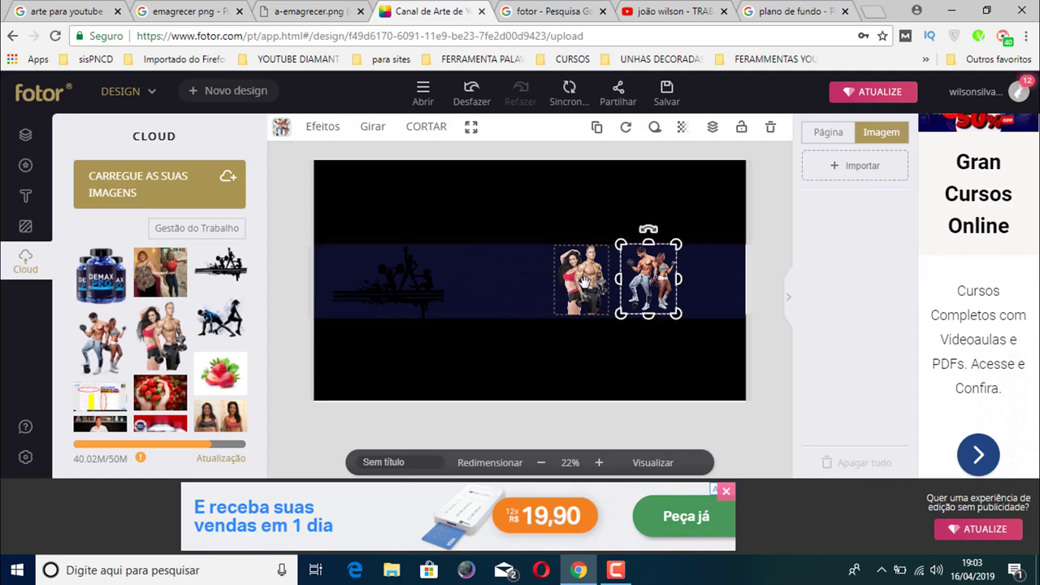
drag(583, 282, 600, 283)
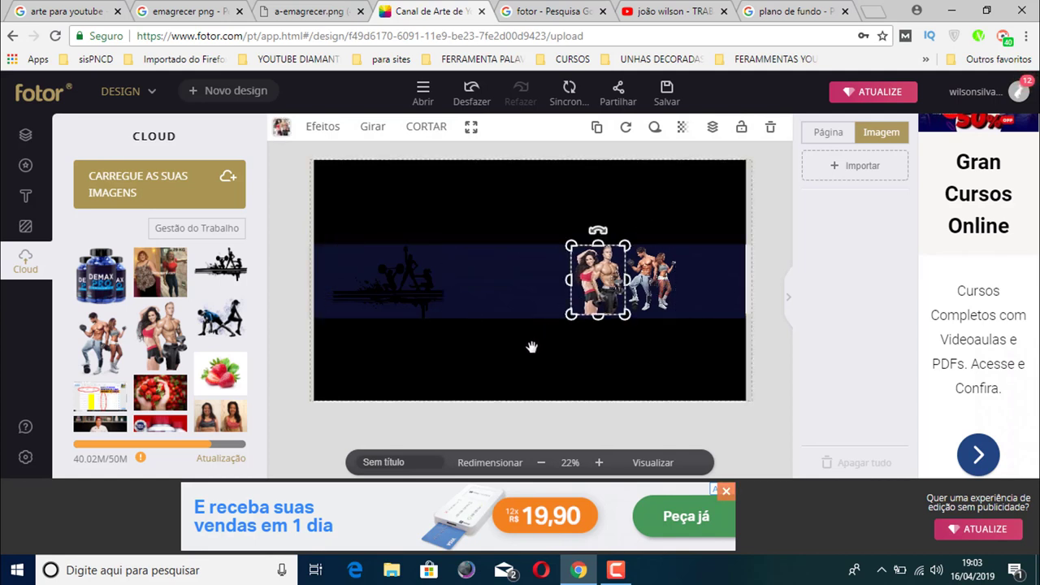
click(531, 347)
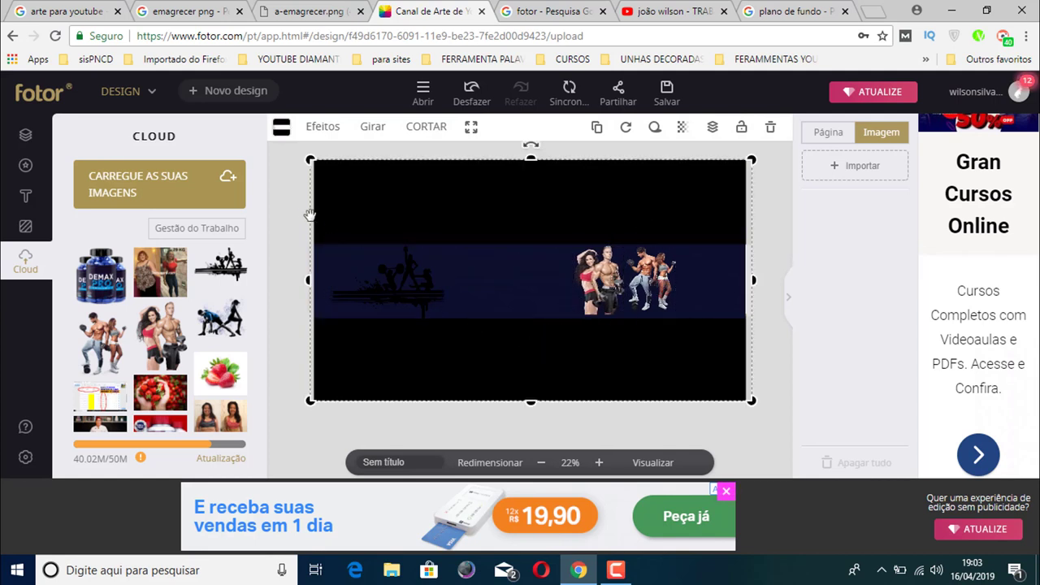
click(281, 200)
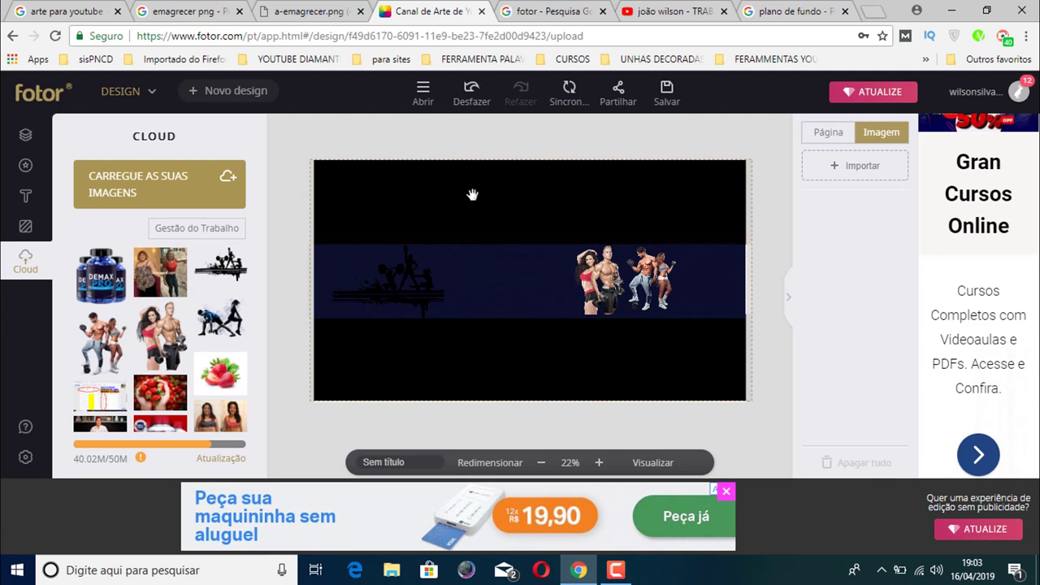
Add a title reading "SOU FITNESS" on the blue band, reduced to size 143 and placed next to the couples.
click(27, 201)
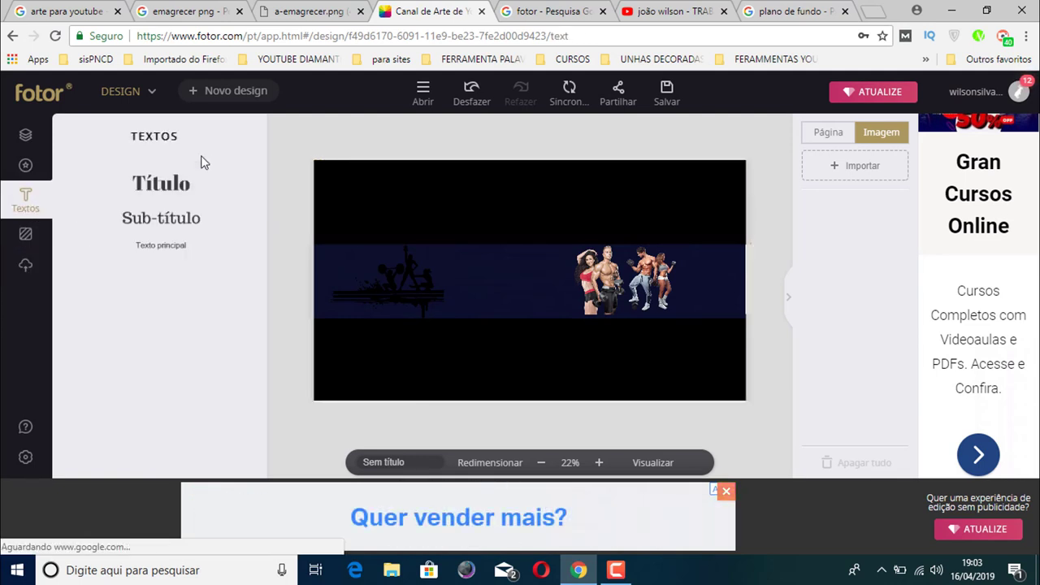
click(138, 186)
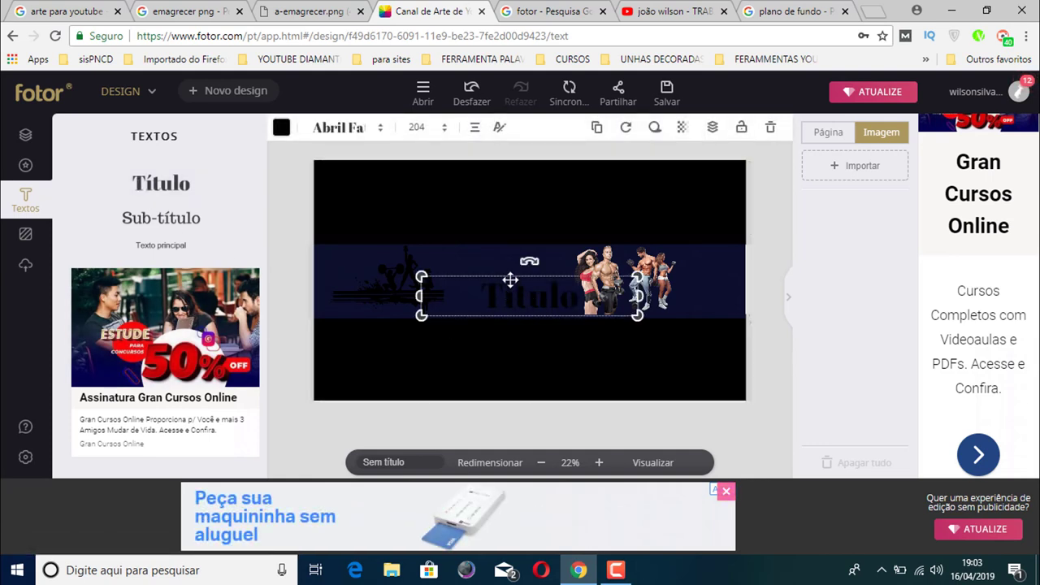
drag(508, 278, 482, 263)
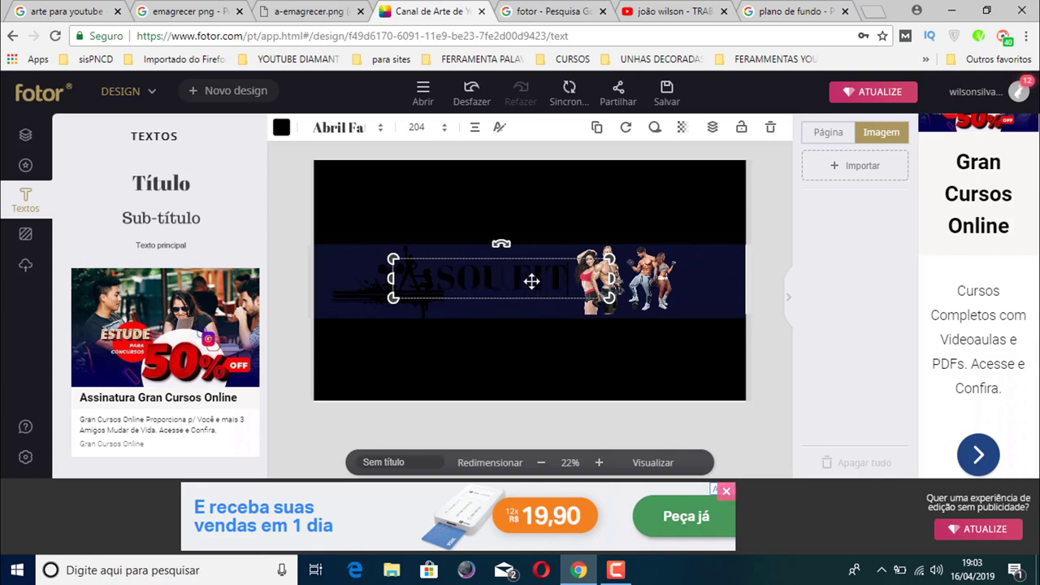
text(NESS)
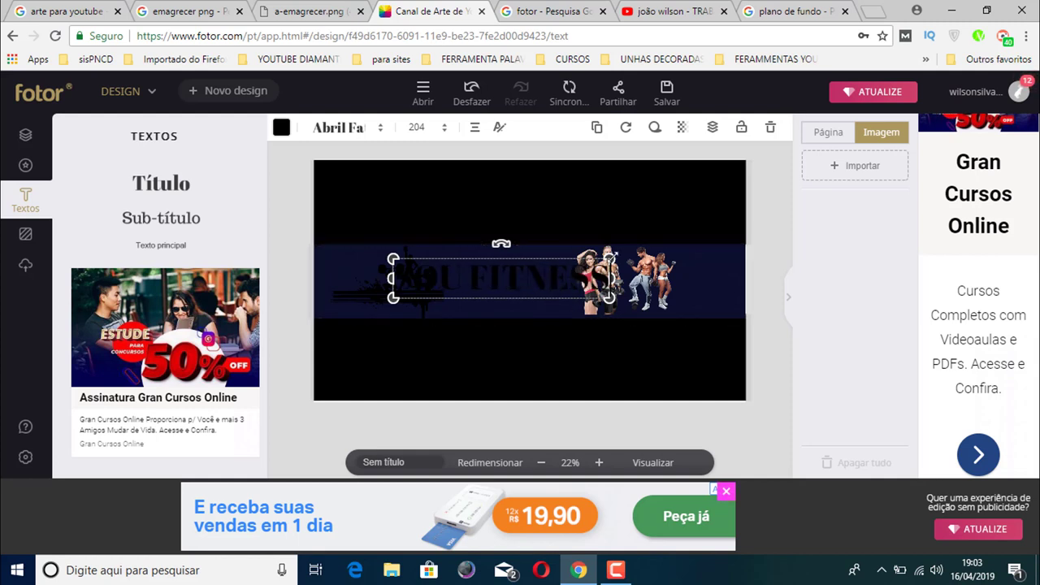
drag(609, 258, 557, 268)
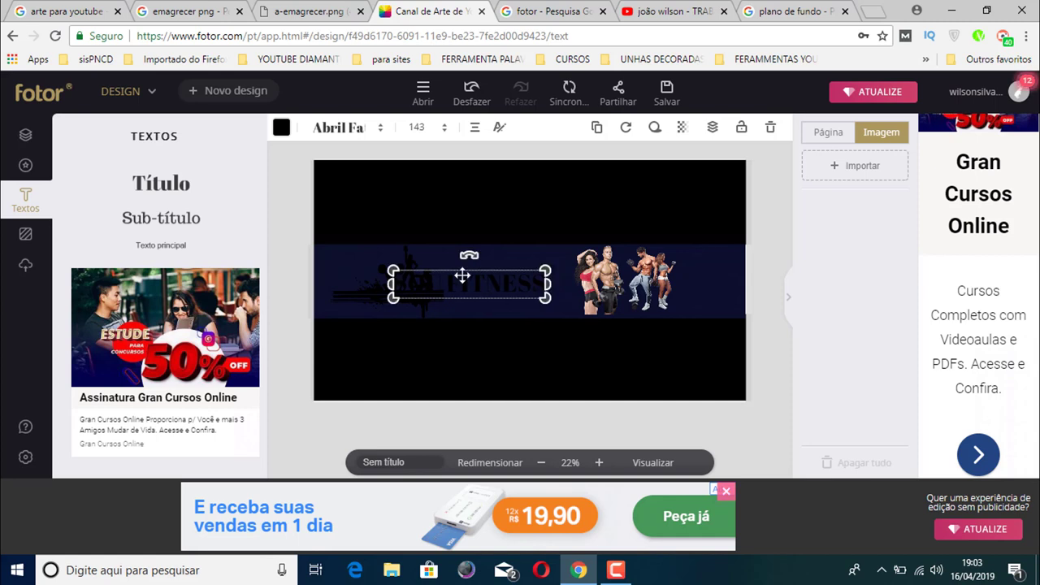
drag(464, 273, 505, 268)
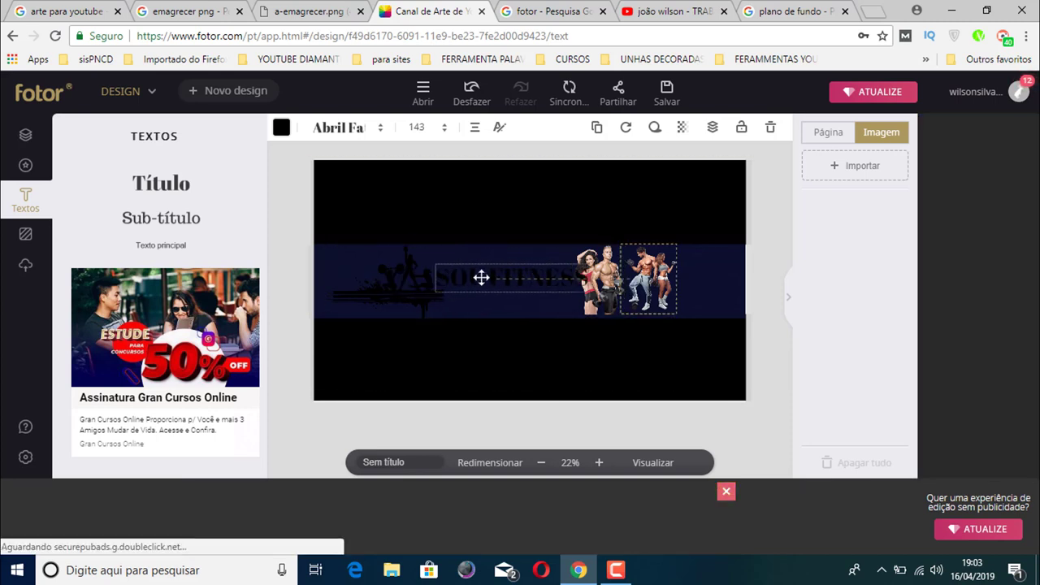
Split the title into two lines, "SOU" above "FITNESS", and shrink it to size 109 between the silhouettes and the couples.
click(480, 276)
double_click(491, 274)
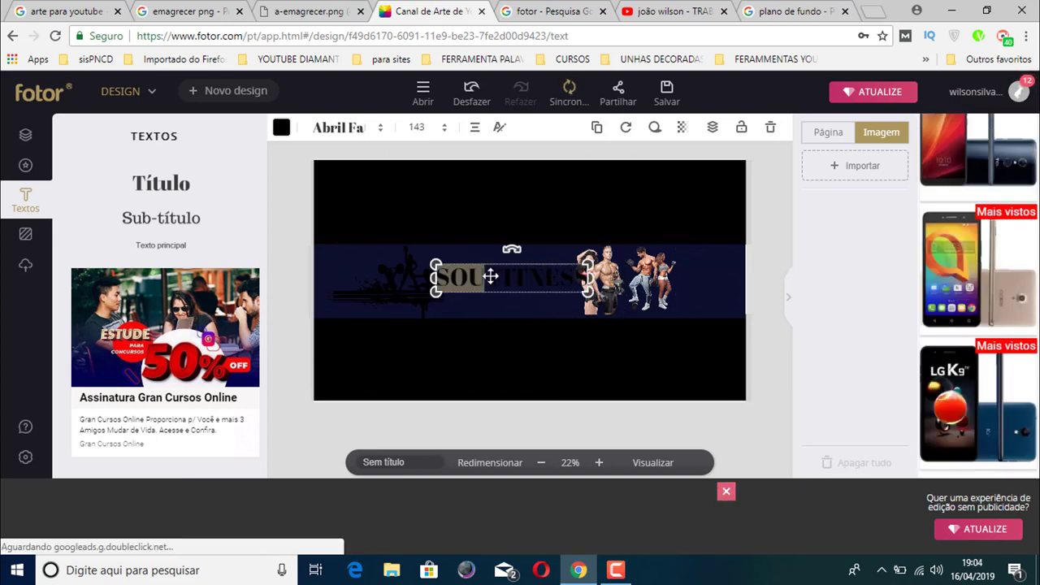
triple_click(491, 276)
click(491, 277)
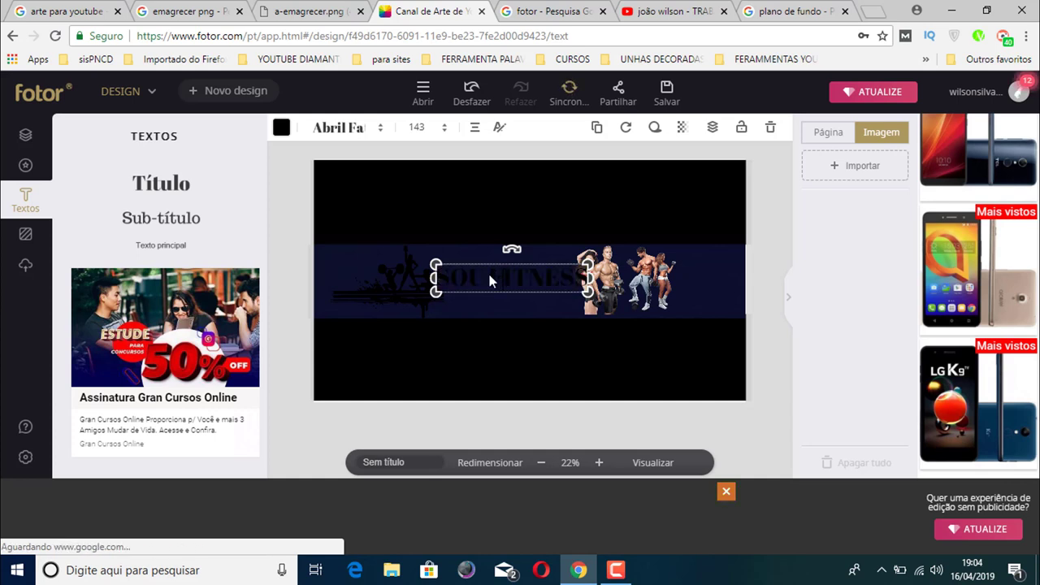
key(Return)
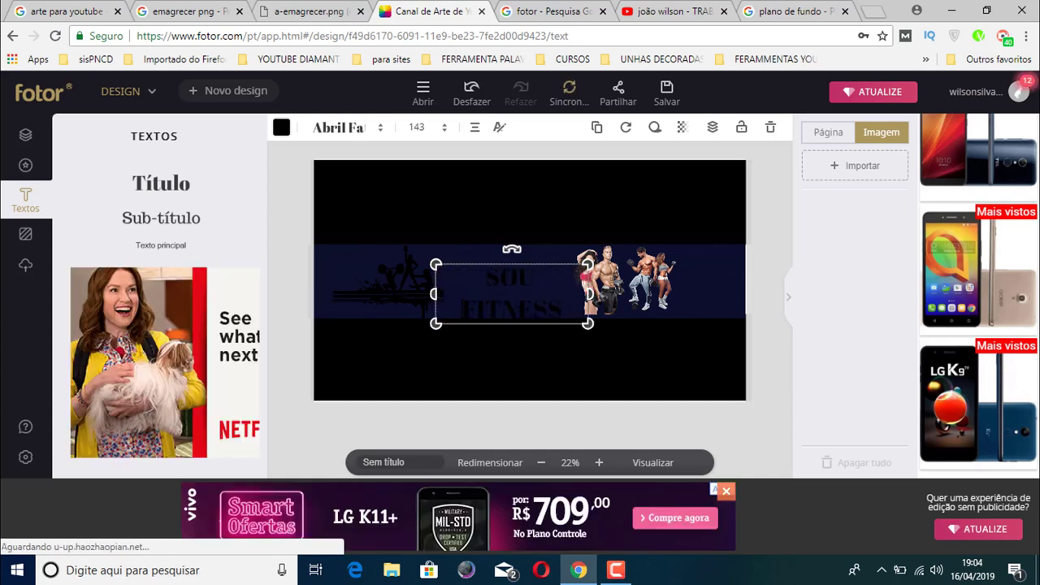
drag(588, 324, 555, 303)
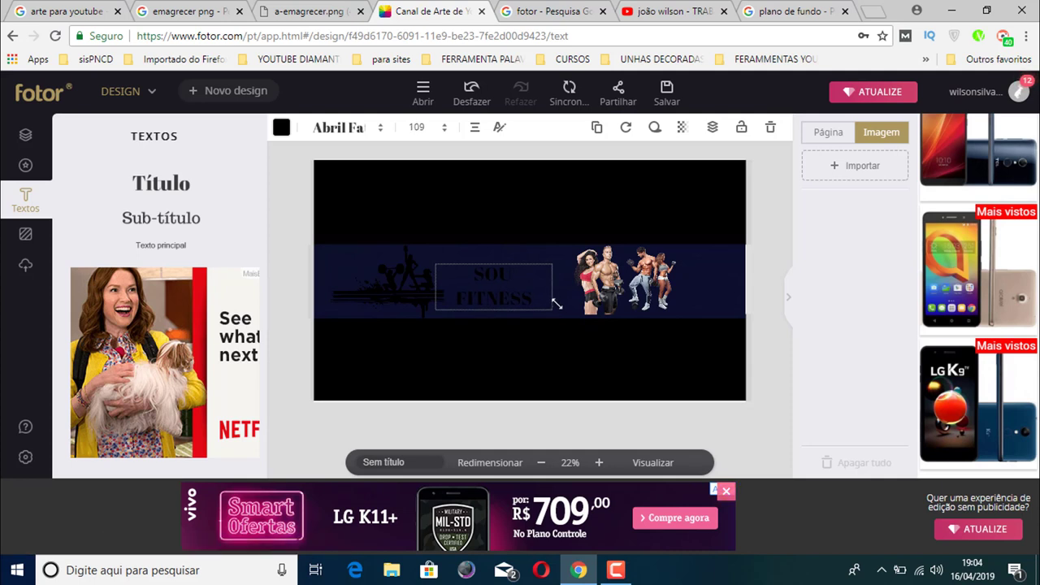
drag(499, 265, 523, 268)
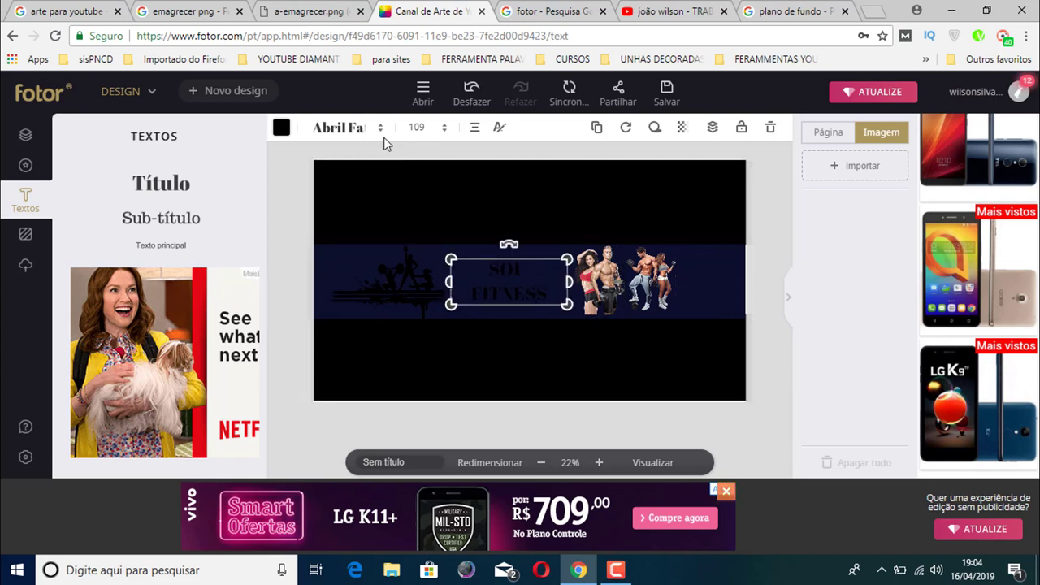
Colour the "SOU FITNESS" title with the preset orange-yellow.
click(280, 129)
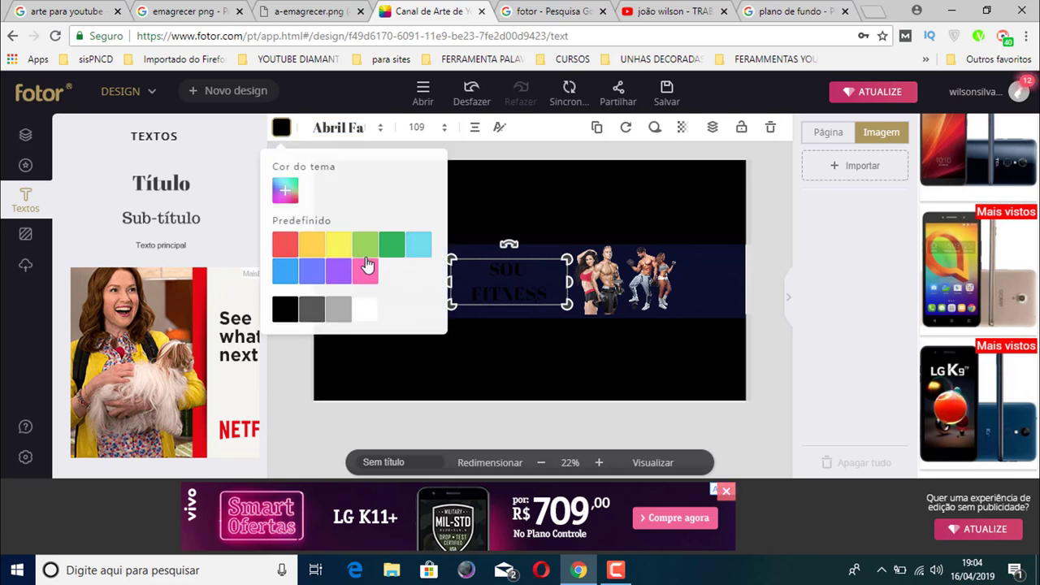
click(319, 250)
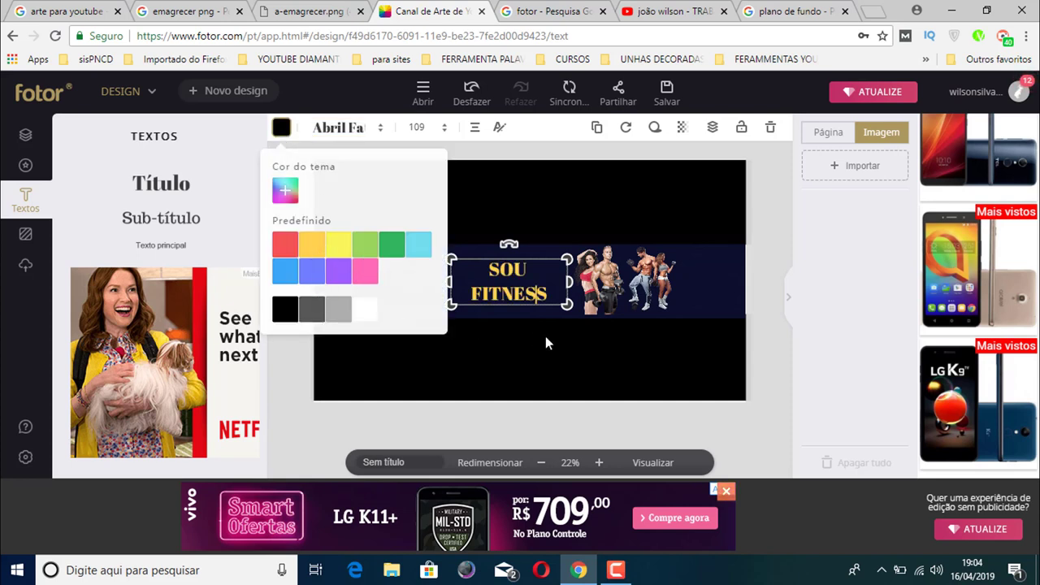
click(684, 193)
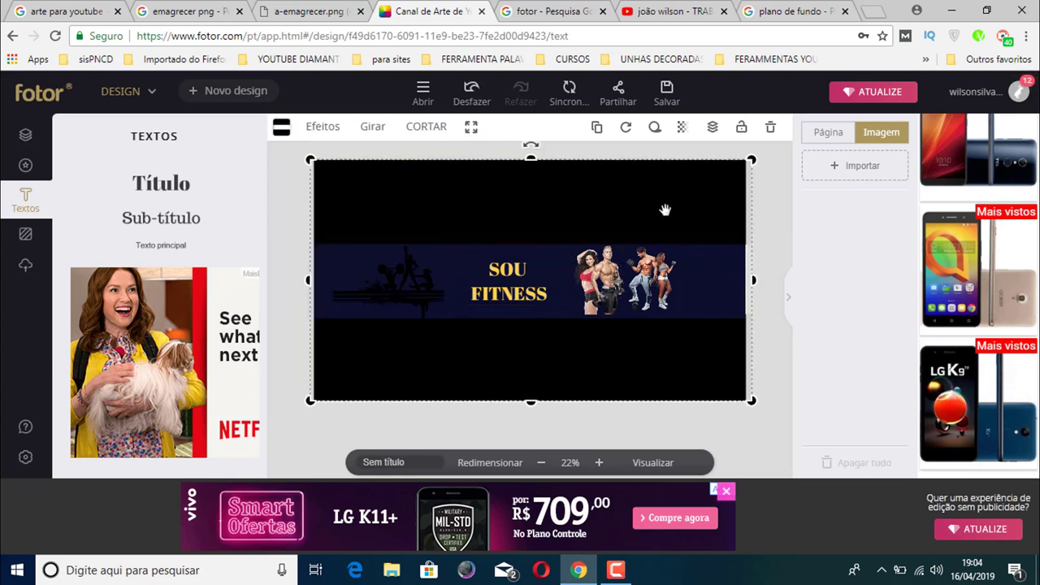
click(516, 306)
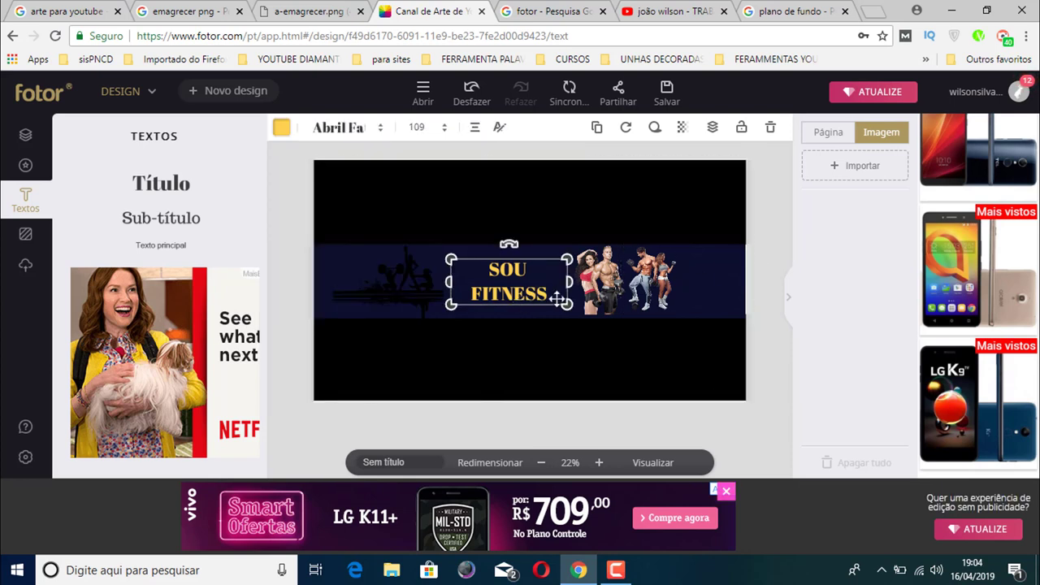
click(380, 130)
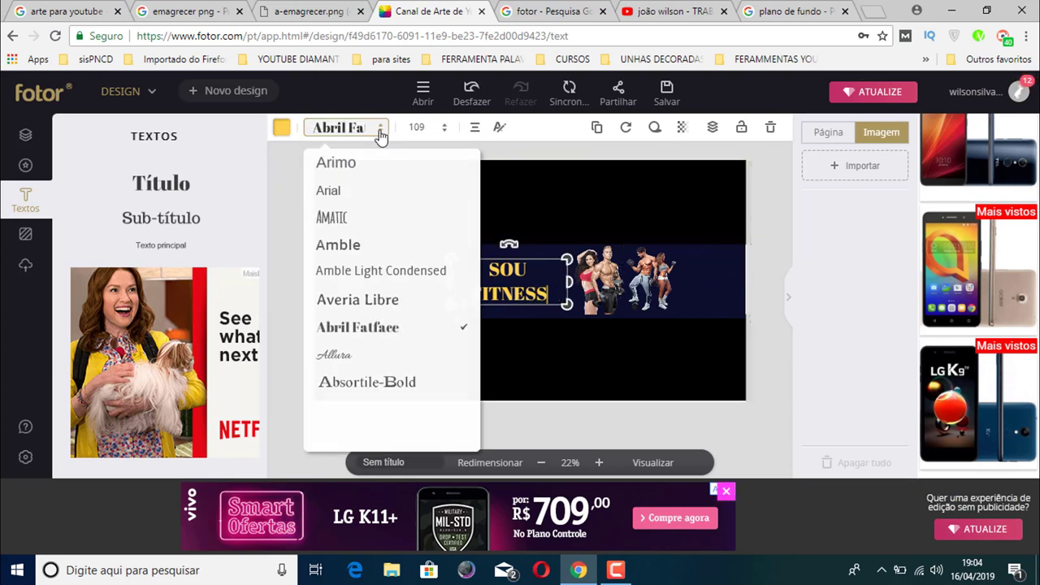
click(284, 168)
Fine-tune the title's colour to the custom yellow #ffe050.
click(524, 270)
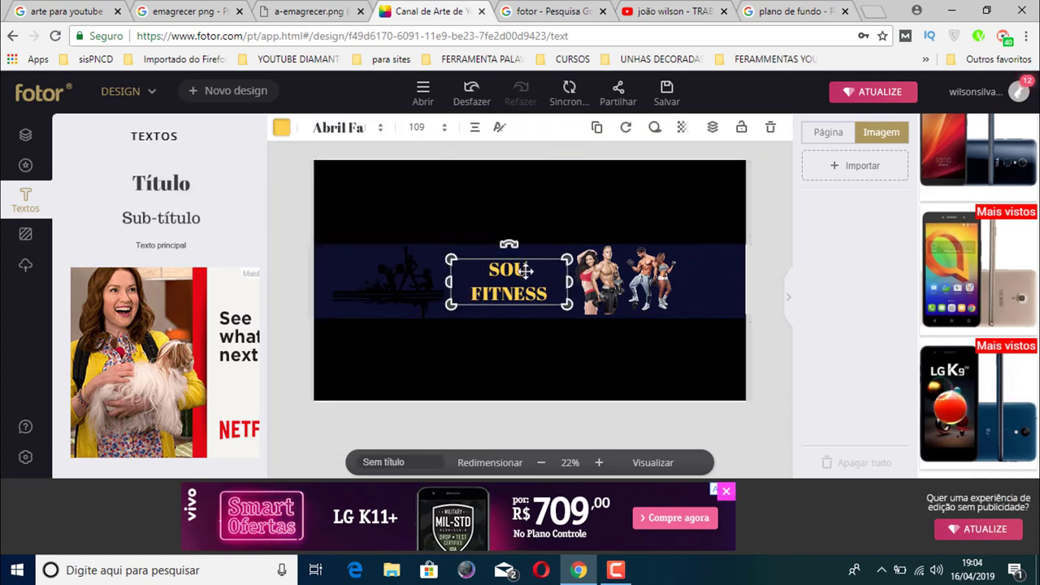
click(282, 130)
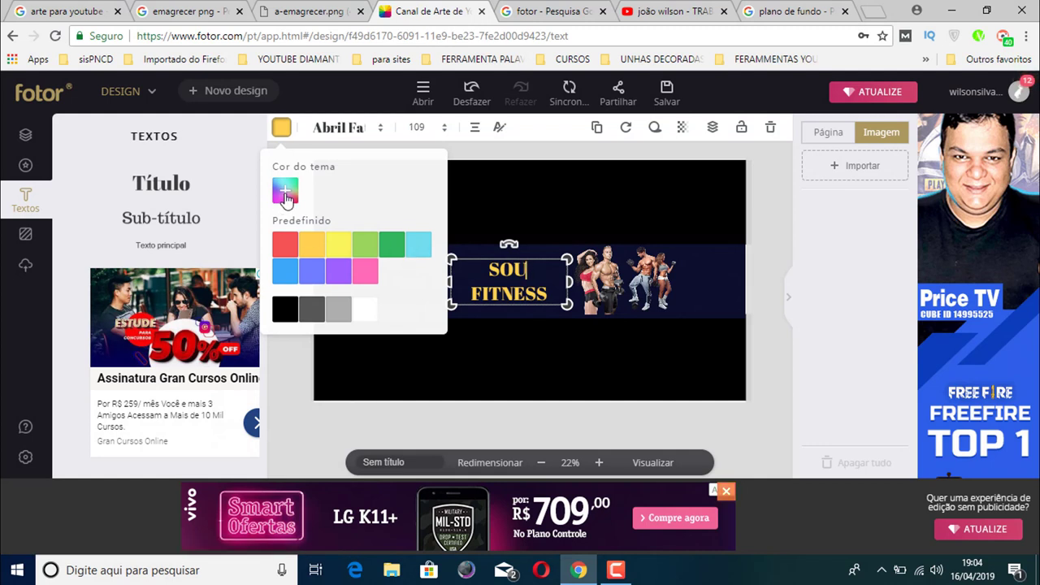
click(285, 195)
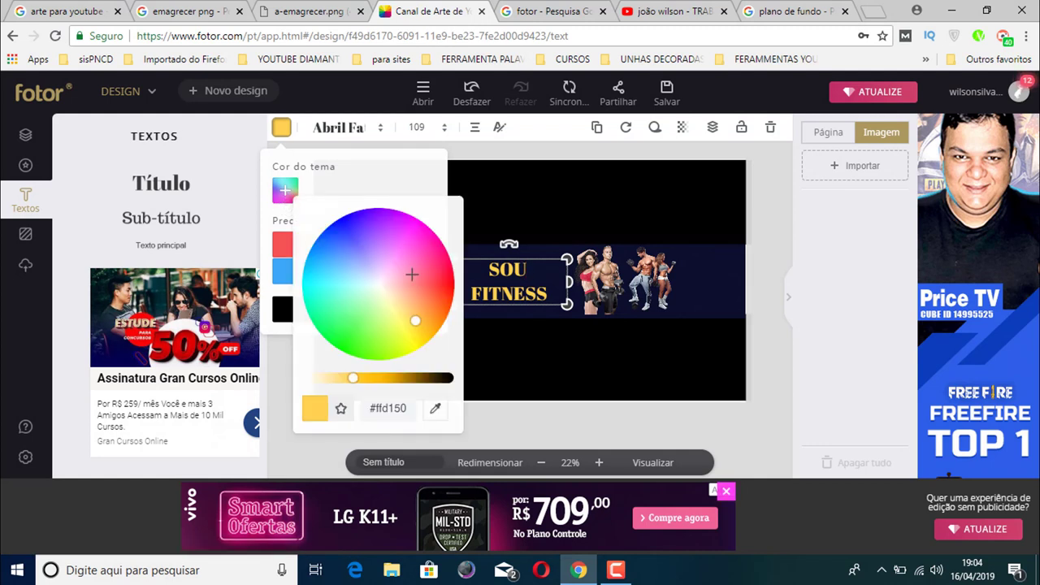
drag(414, 320, 426, 339)
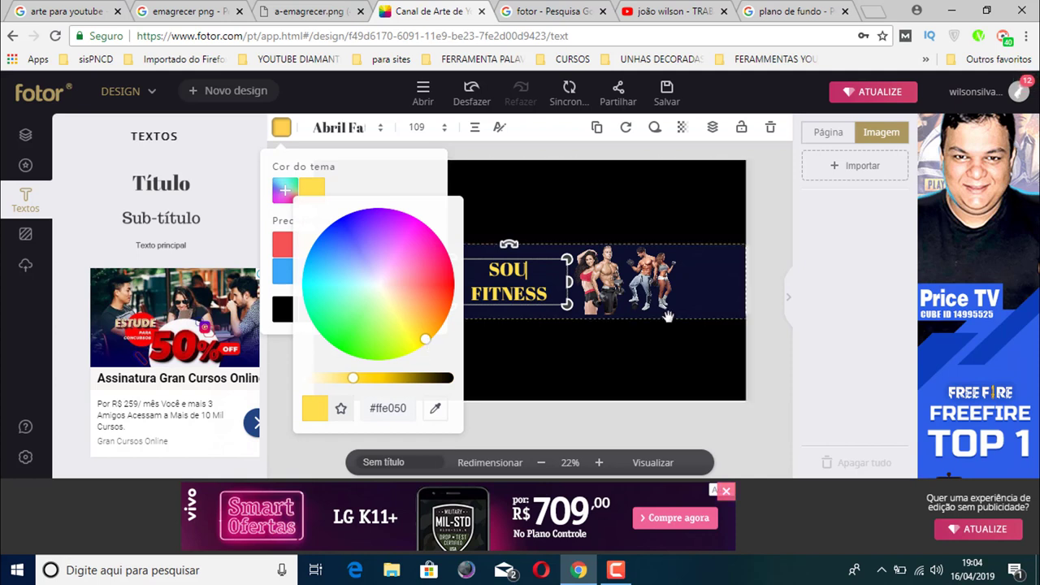
click(679, 200)
click(549, 294)
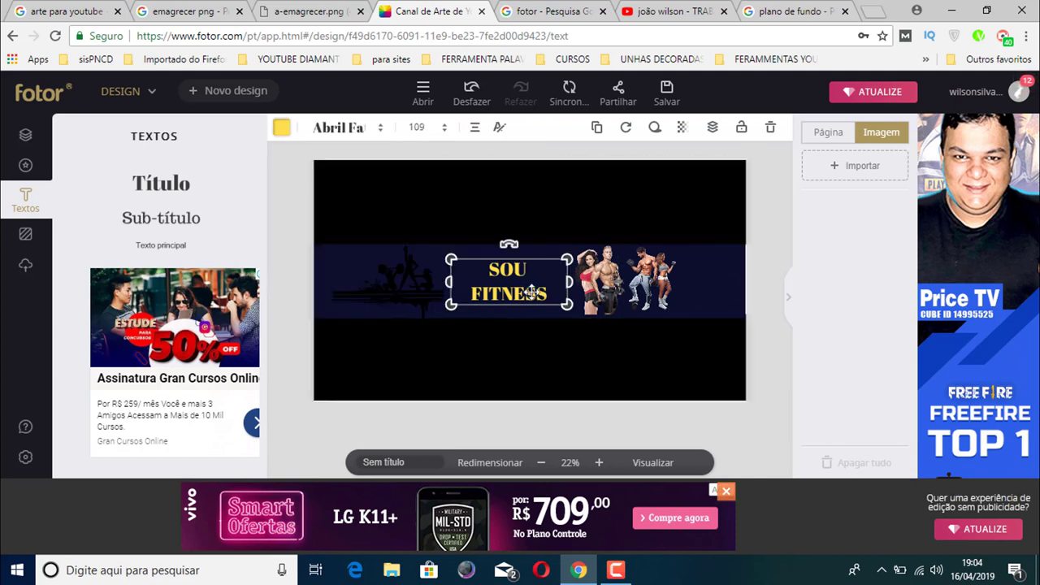
click(383, 138)
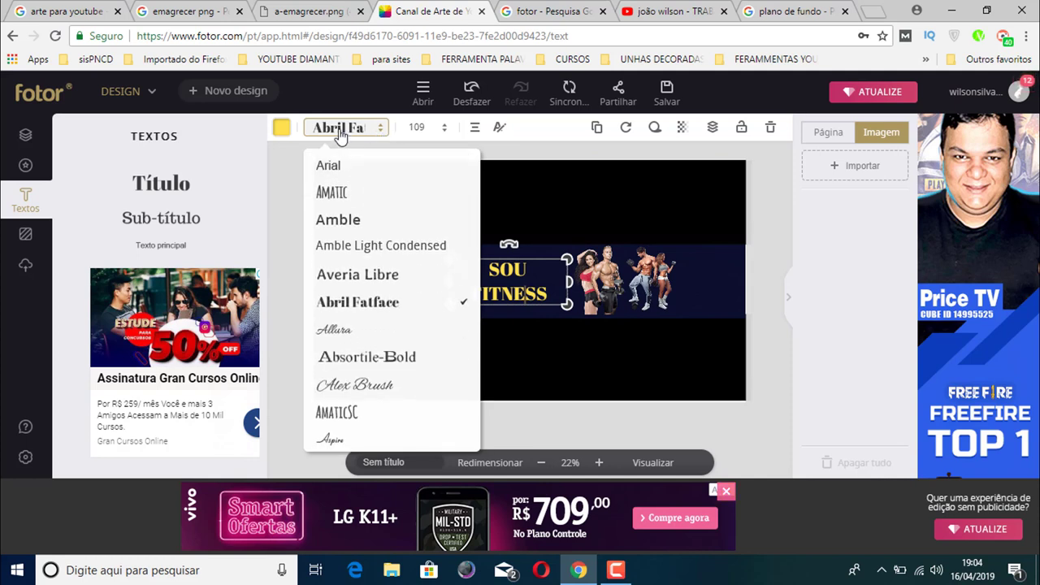
click(284, 160)
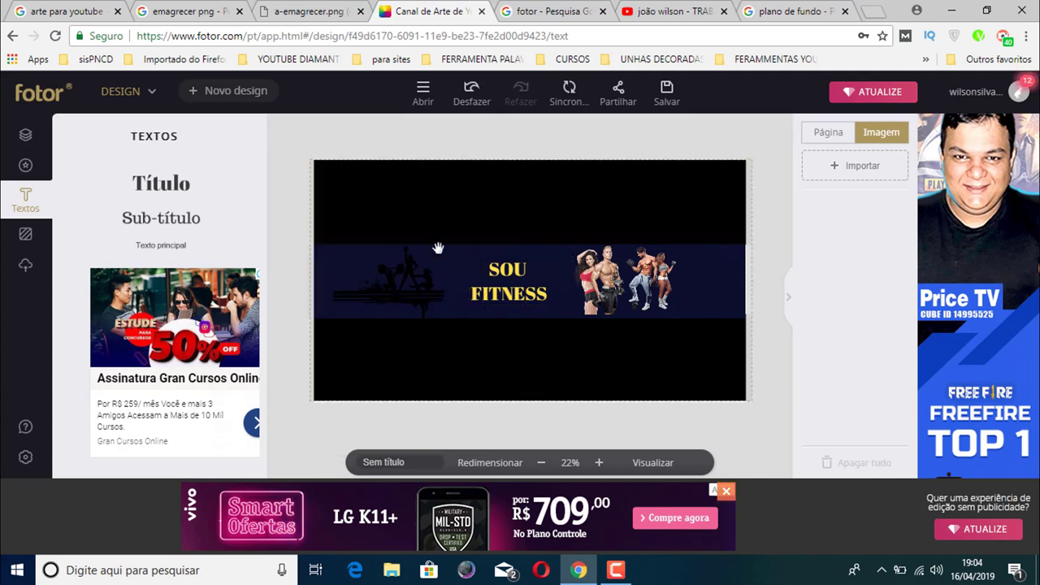
Change the font of the "SOU FITNESS" title to Chewy.
click(517, 276)
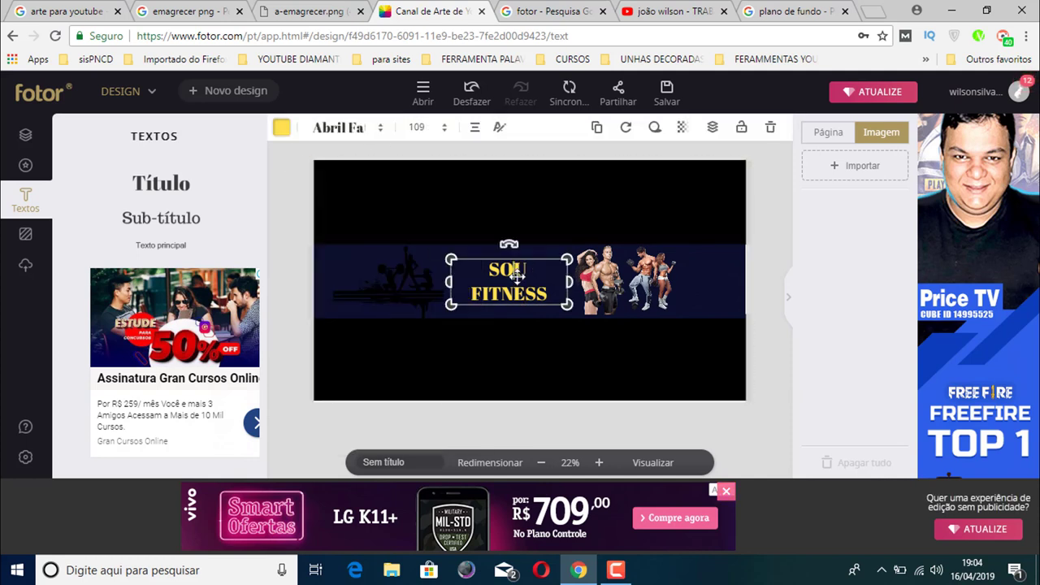
click(386, 138)
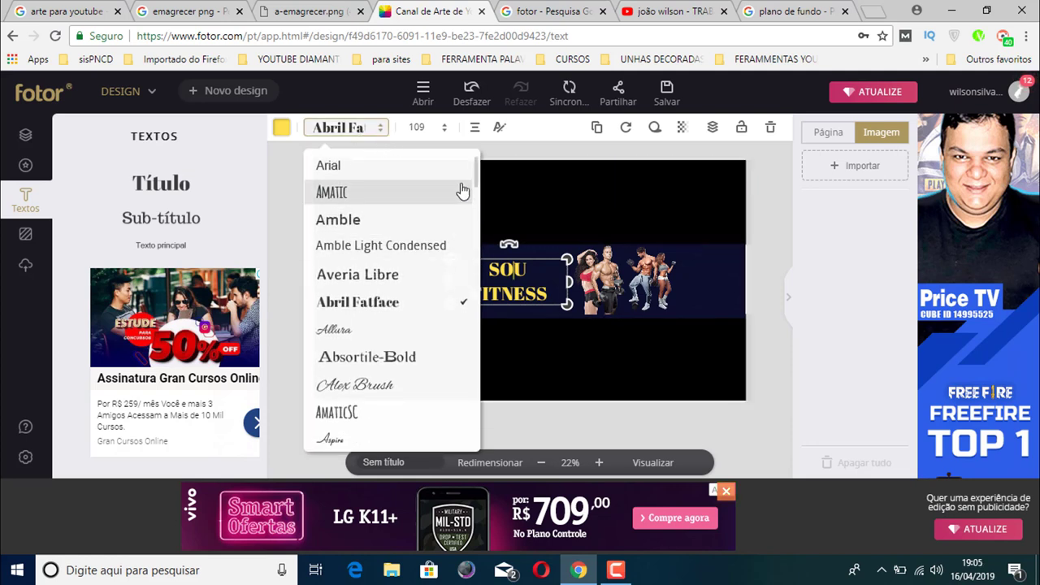
scroll(475, 173, up, 3)
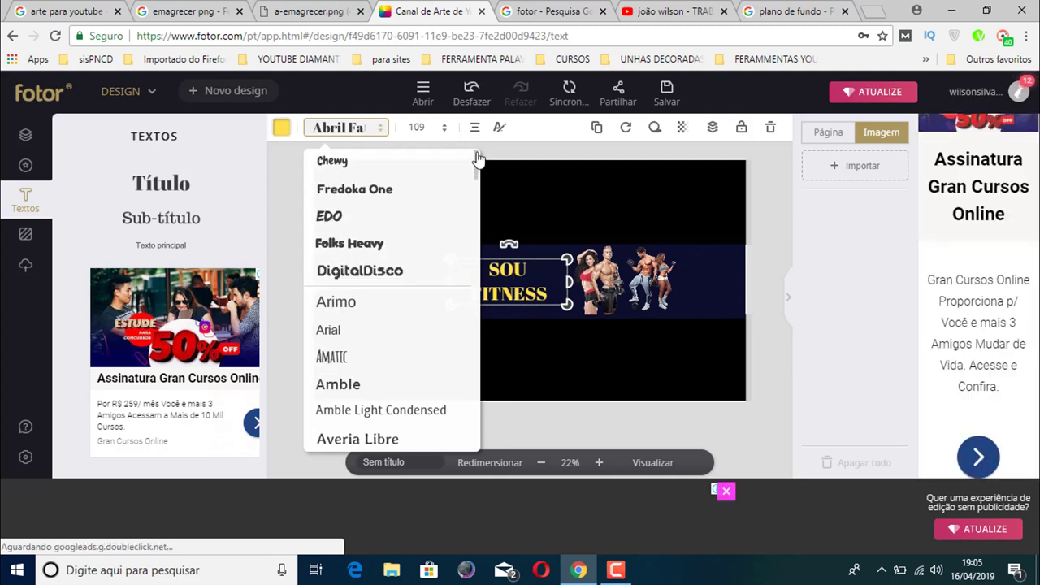
click(333, 163)
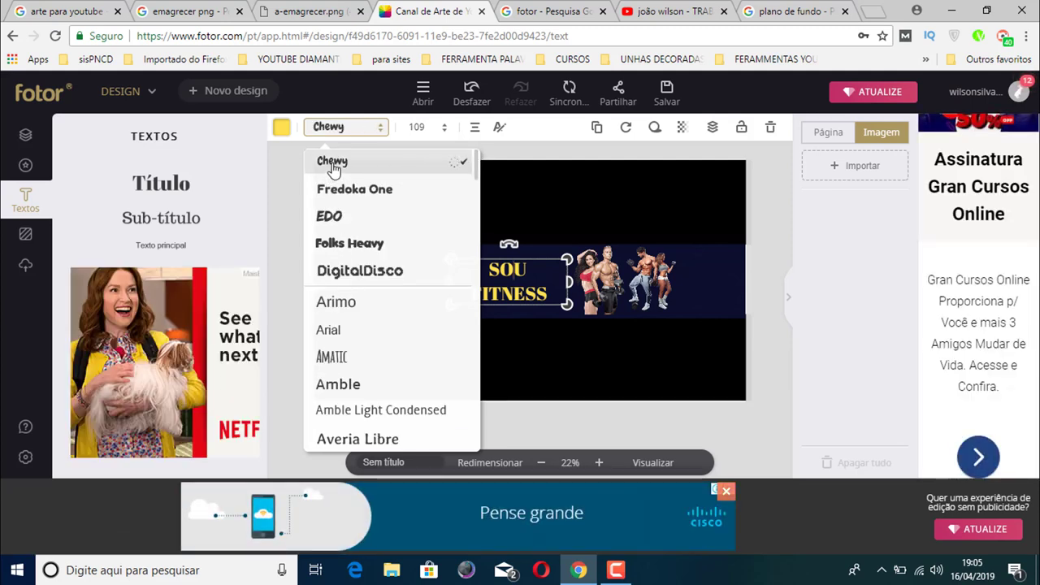
click(719, 185)
click(528, 294)
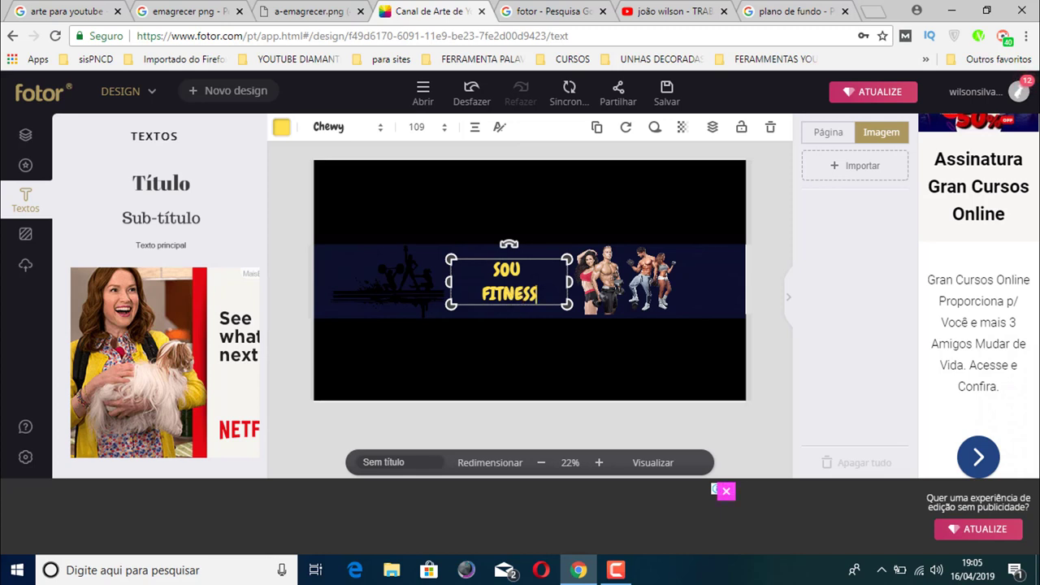
Set the "SOU FITNESS" title's size to 120 and re-centre it between the silhouettes and the couples.
drag(536, 294, 492, 268)
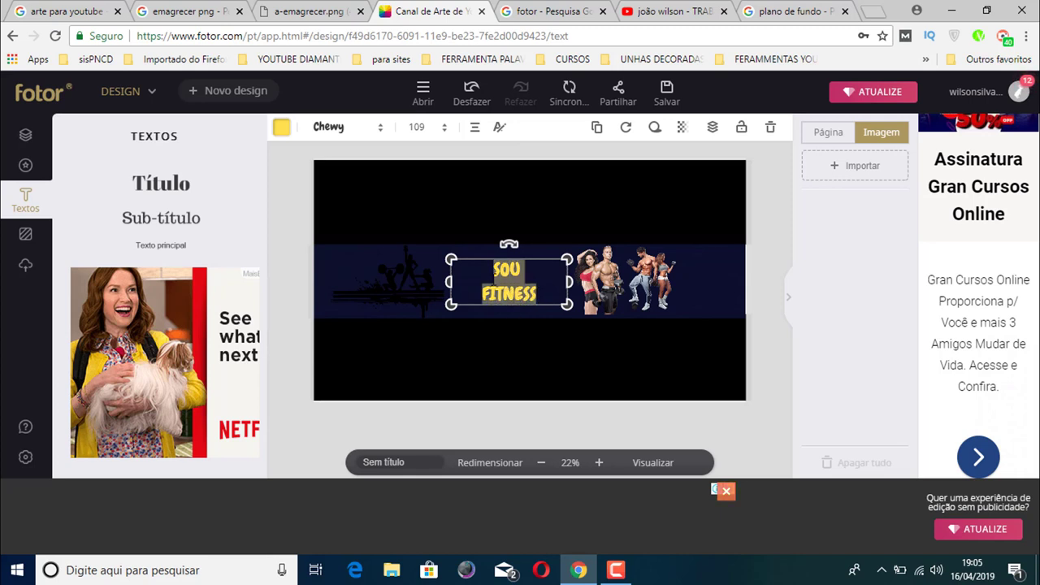
click(445, 132)
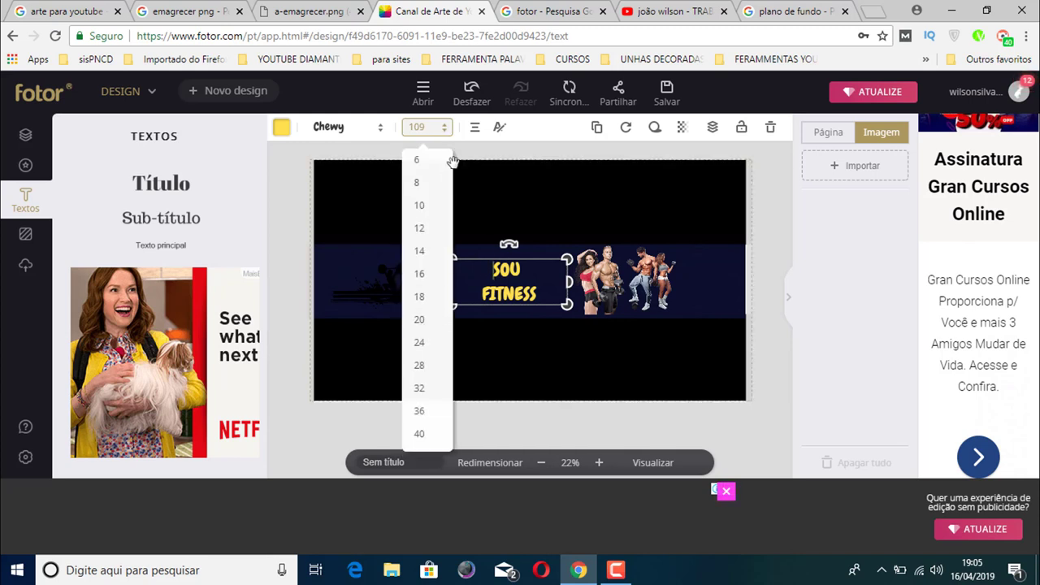
scroll(449, 195, down, 3)
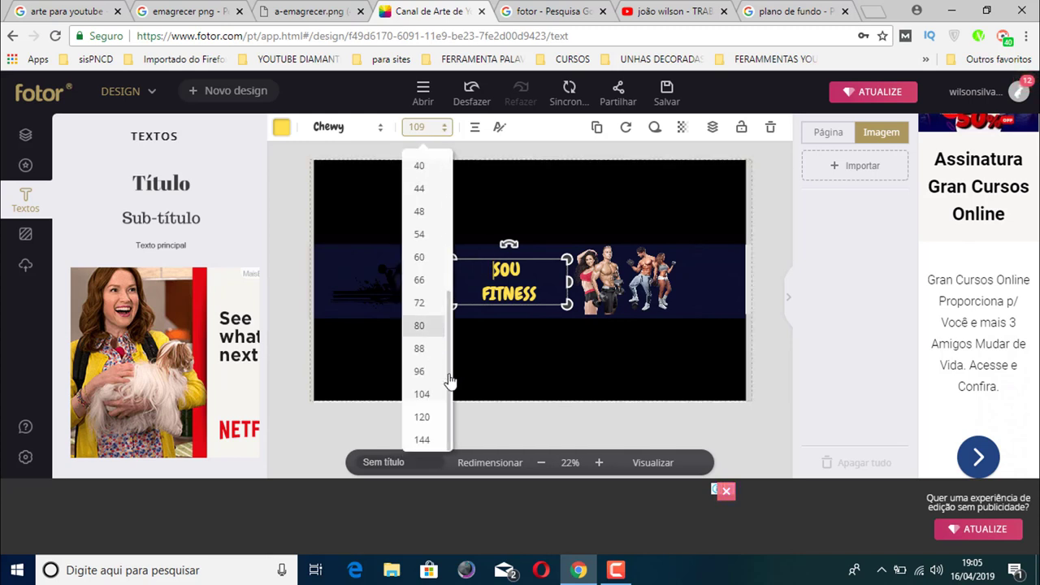
click(422, 417)
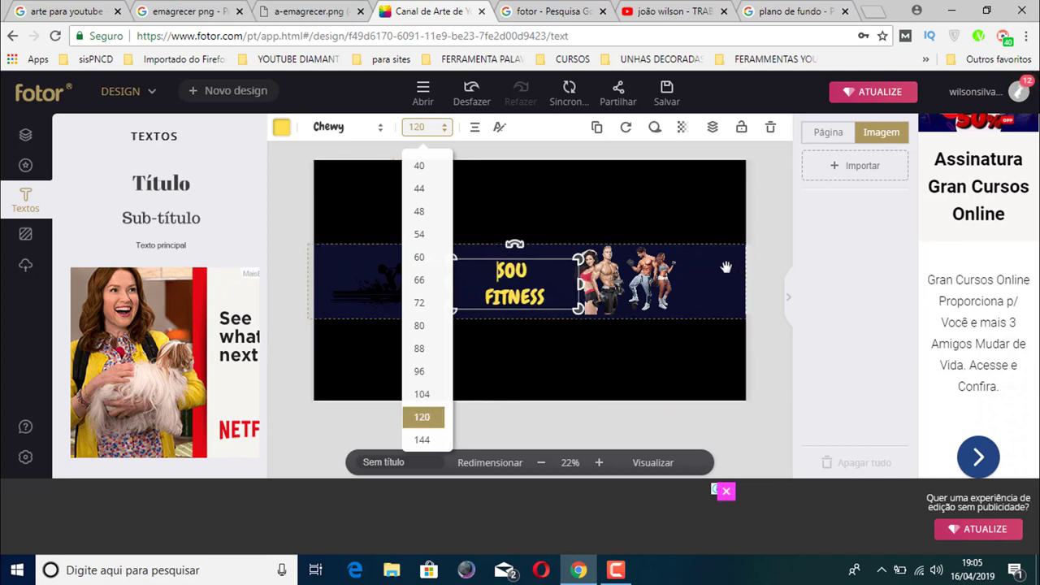
click(685, 208)
drag(552, 279, 534, 282)
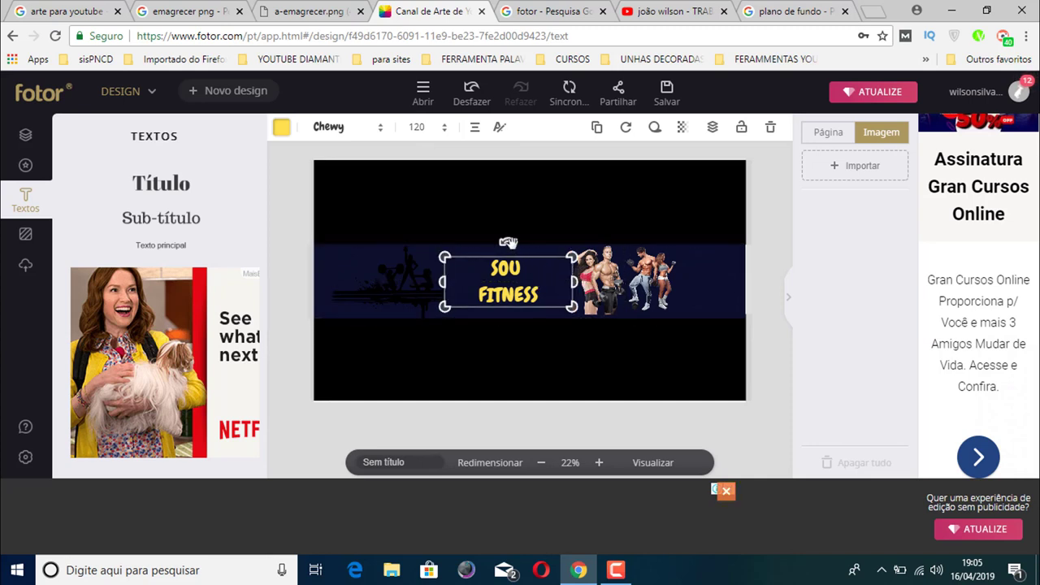
Rotate the "SOU FITNESS" title slightly counter-clockwise so that it slants upward within the dark-blue band.
drag(508, 242, 500, 249)
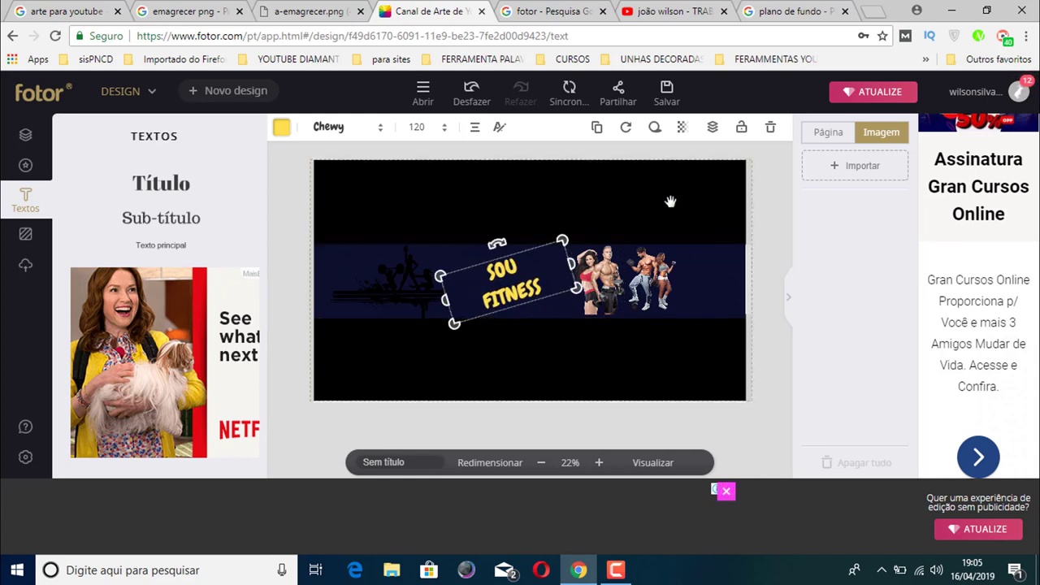
click(670, 202)
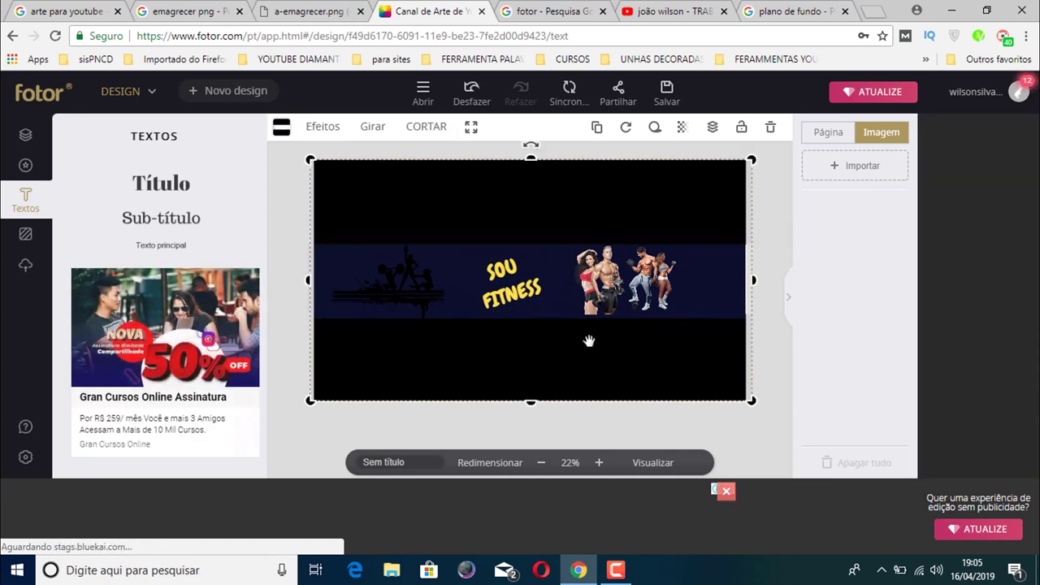
drag(501, 352, 503, 354)
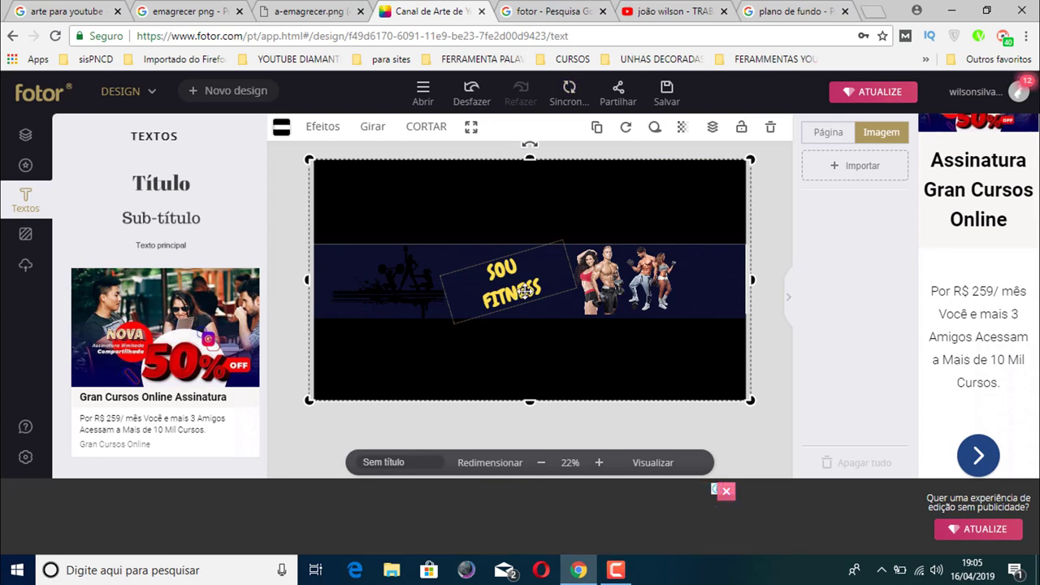
Turn on the drop shadow (Queda de Sombra) for the tilted "SOU FITNESS" title.
click(520, 286)
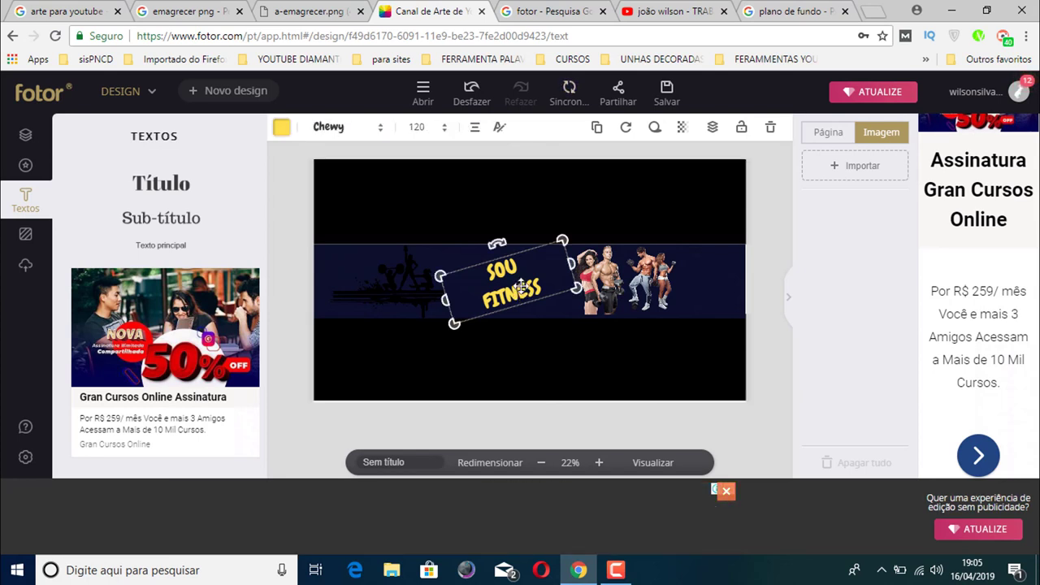
click(654, 128)
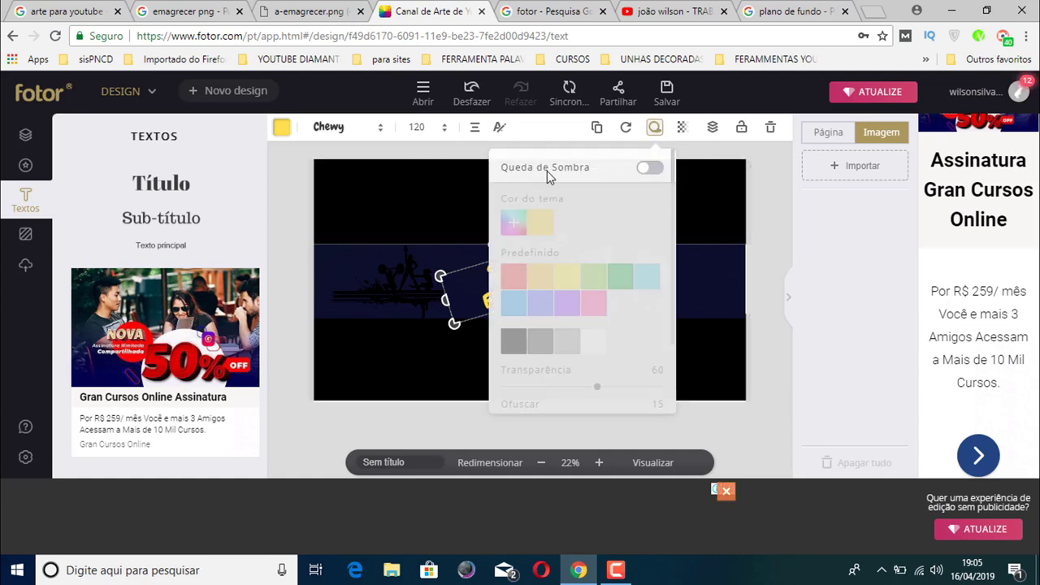
click(656, 175)
click(656, 173)
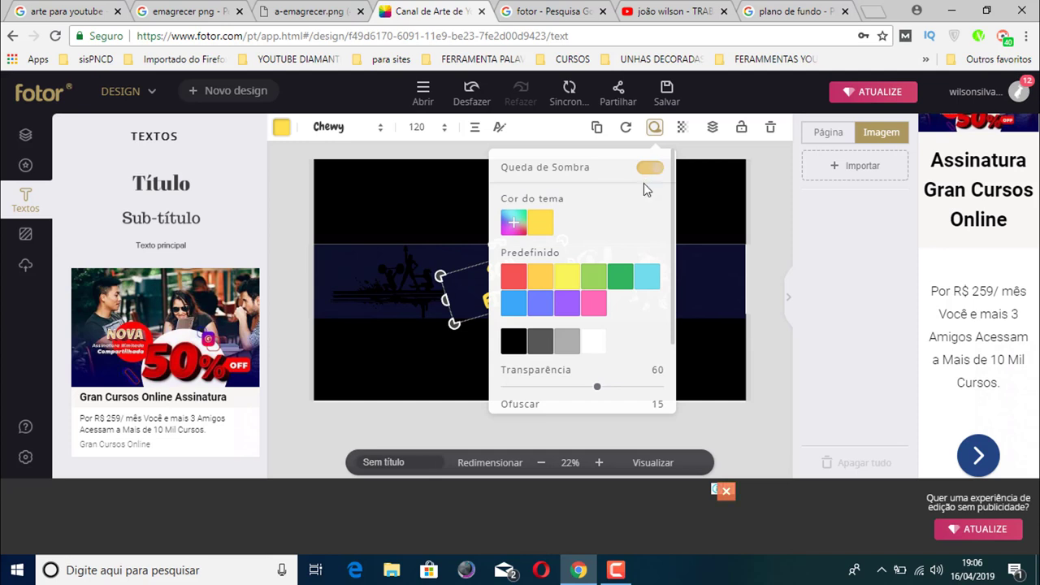
click(715, 195)
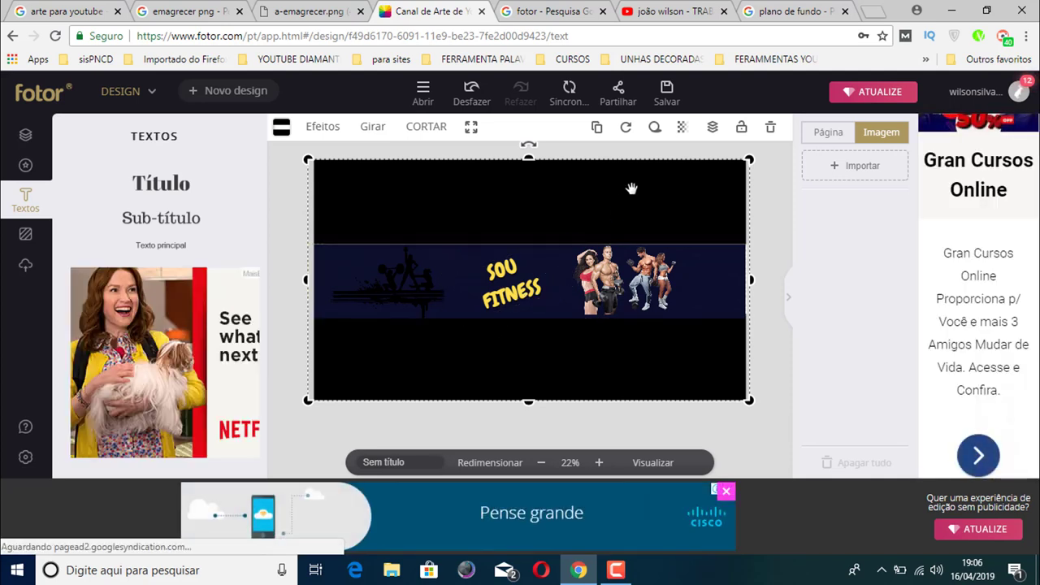
Nudge the second couple image slightly away from the first couple.
click(648, 276)
drag(648, 276, 651, 279)
click(594, 200)
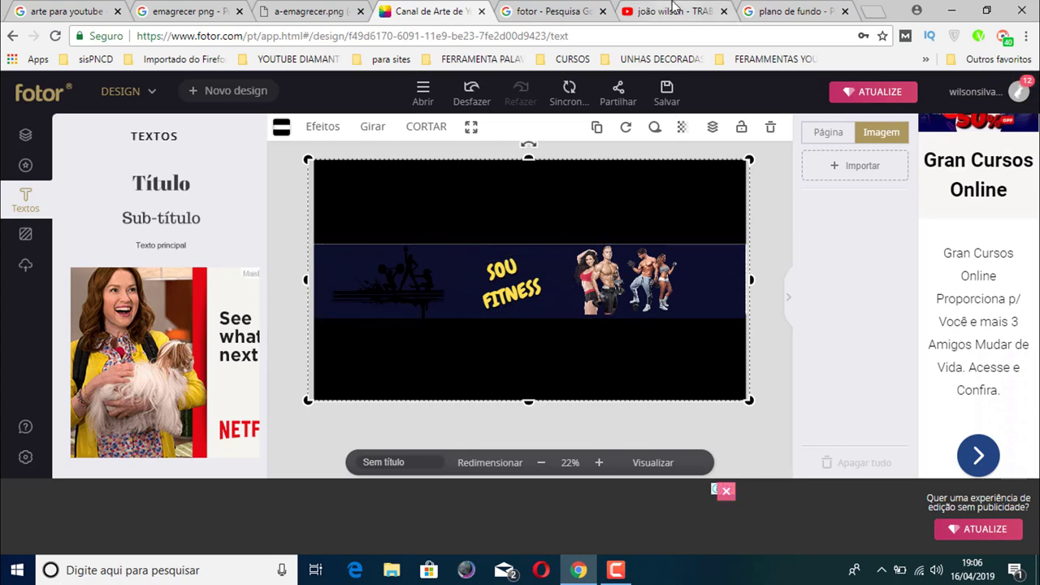
Switch to the YouTube channel page to examine its current banner layout, and return to the Fotor design.
click(673, 11)
mouse_move(281, 208)
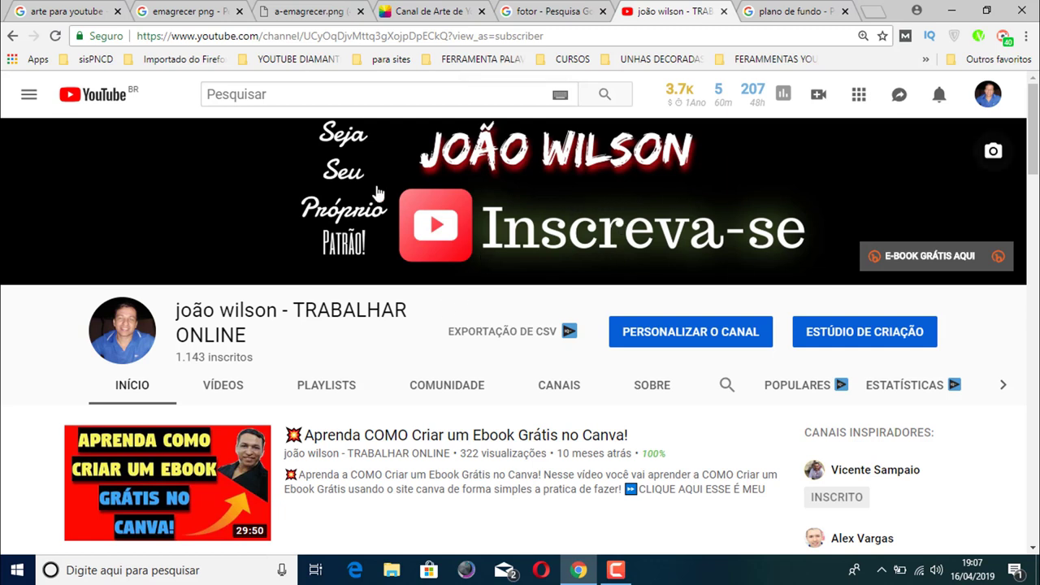
click(427, 10)
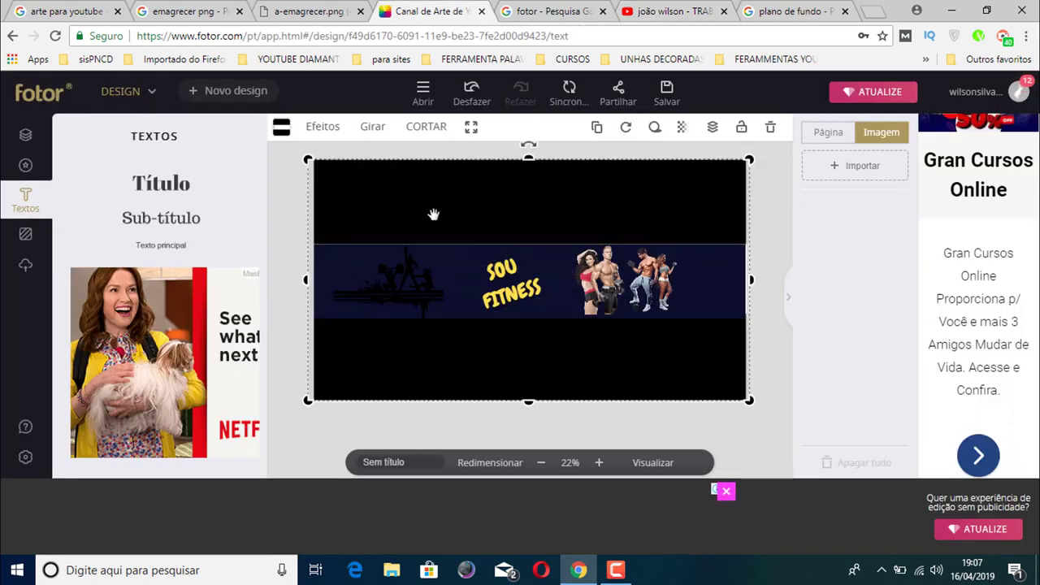
Extend the dark-blue band slightly upward behind the images and title, leaving the background template uncropped.
click(455, 250)
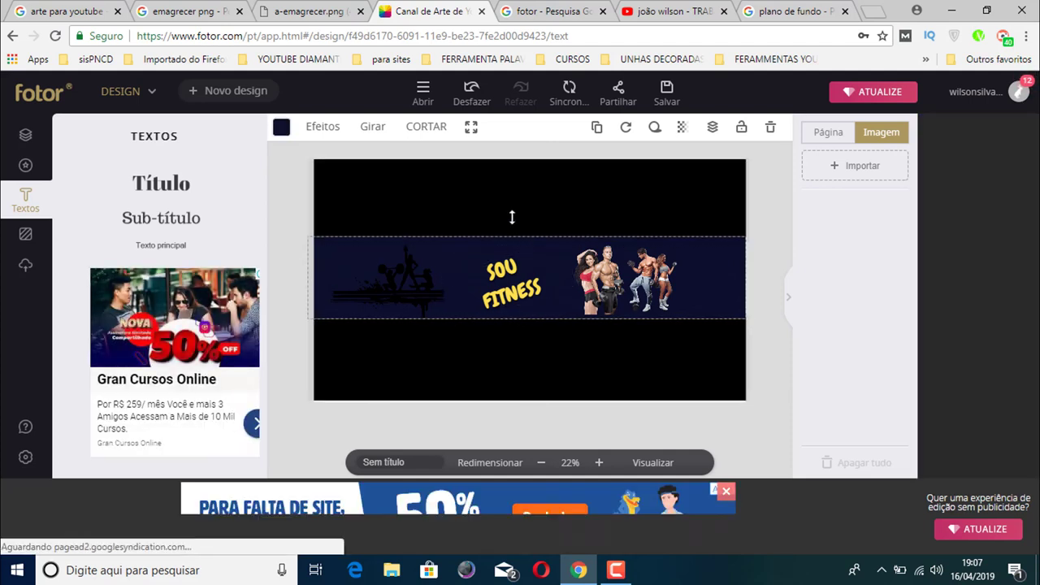
double_click(506, 205)
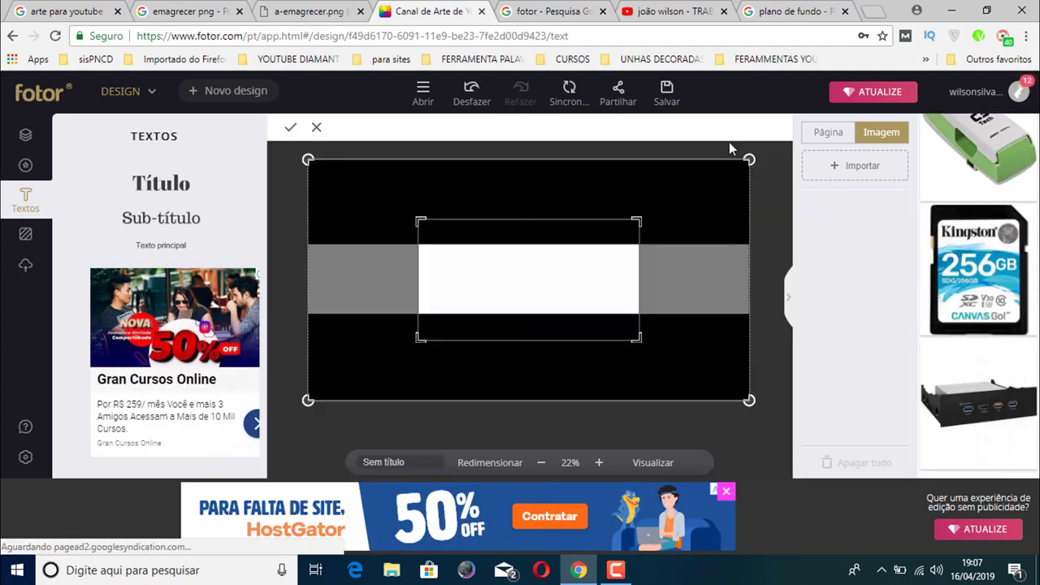
click(316, 128)
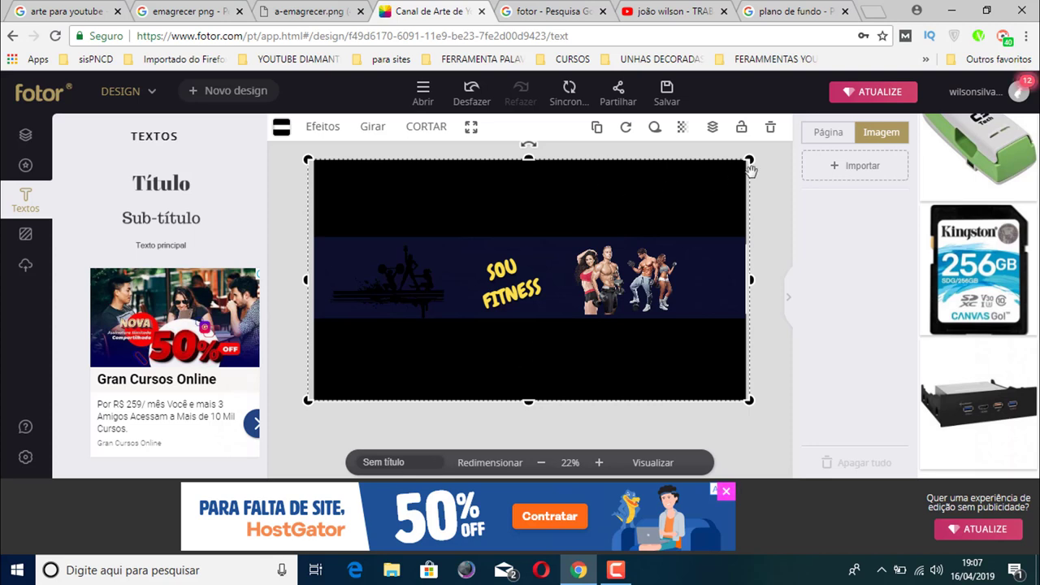
click(771, 191)
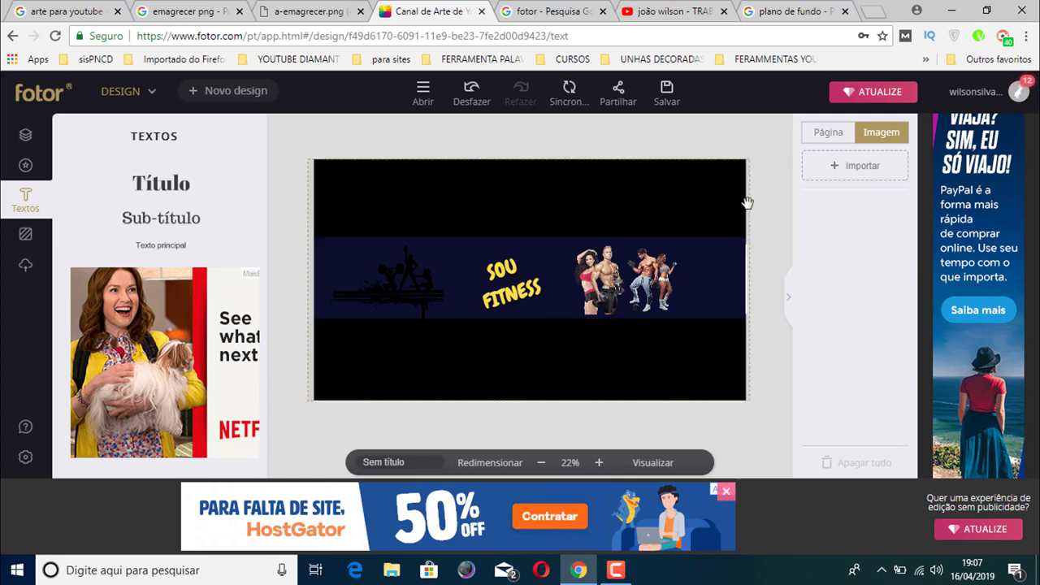
Set up the design's export with the file name "SOU FITNESS", type png and quality "muito alta".
click(667, 96)
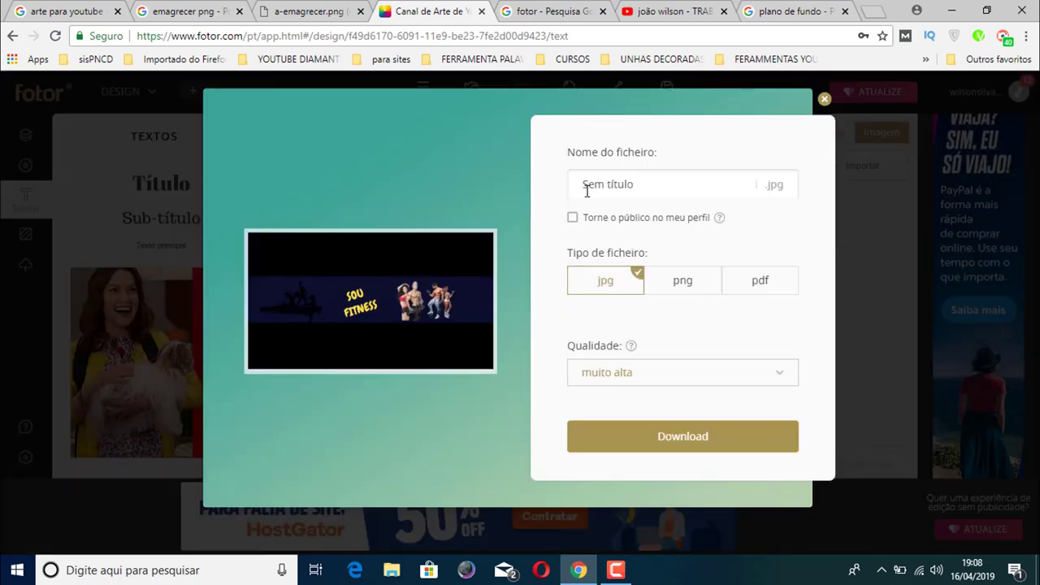
triple_click(630, 188)
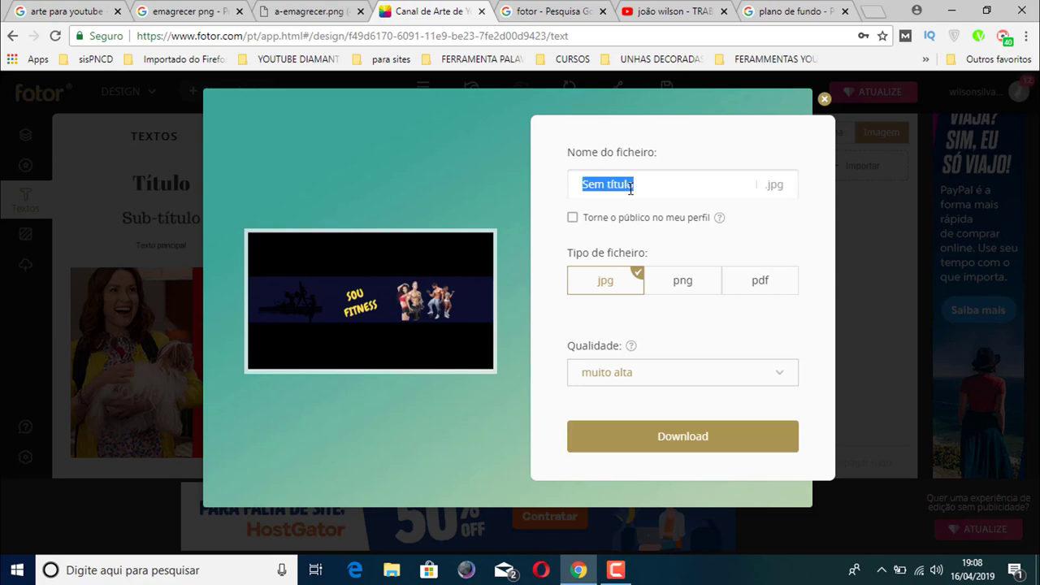
text(S)
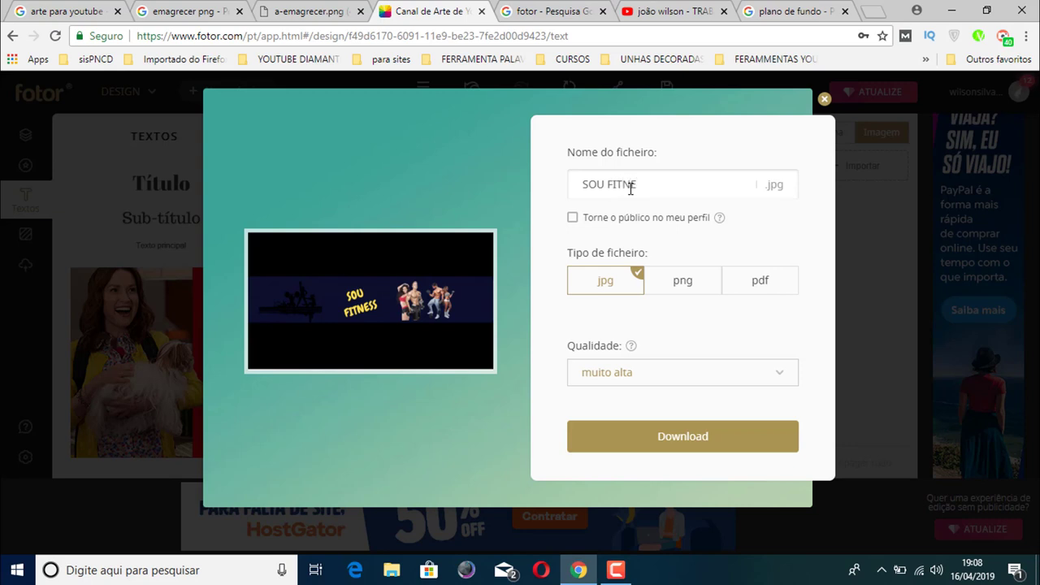
text(OU FITNESS)
click(691, 296)
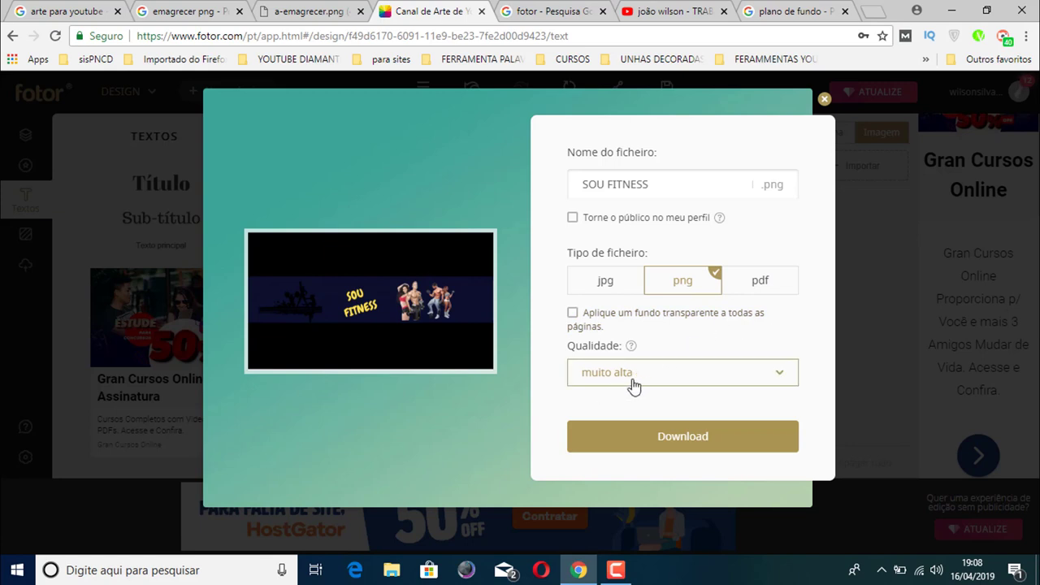
click(780, 375)
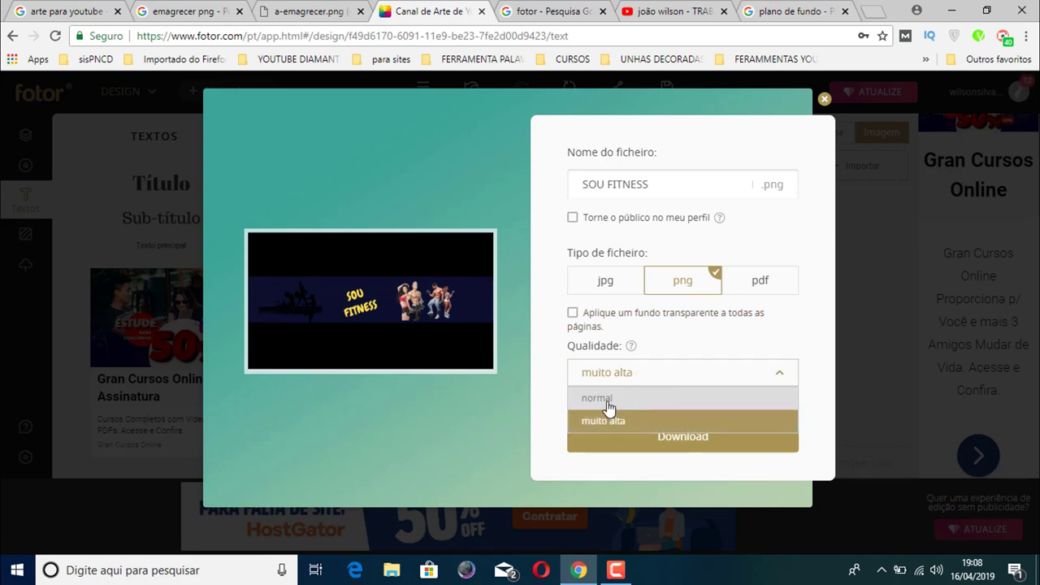
click(800, 318)
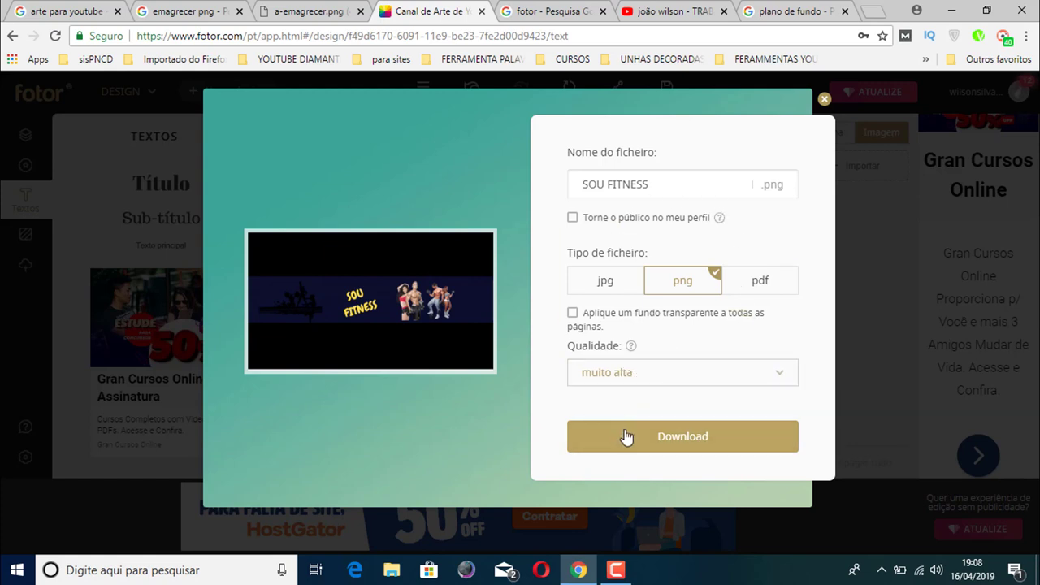
Download SOU FITNESS.png into the "CANAL - SUPLEMENTO NATURAL" folder and return to the design.
click(672, 442)
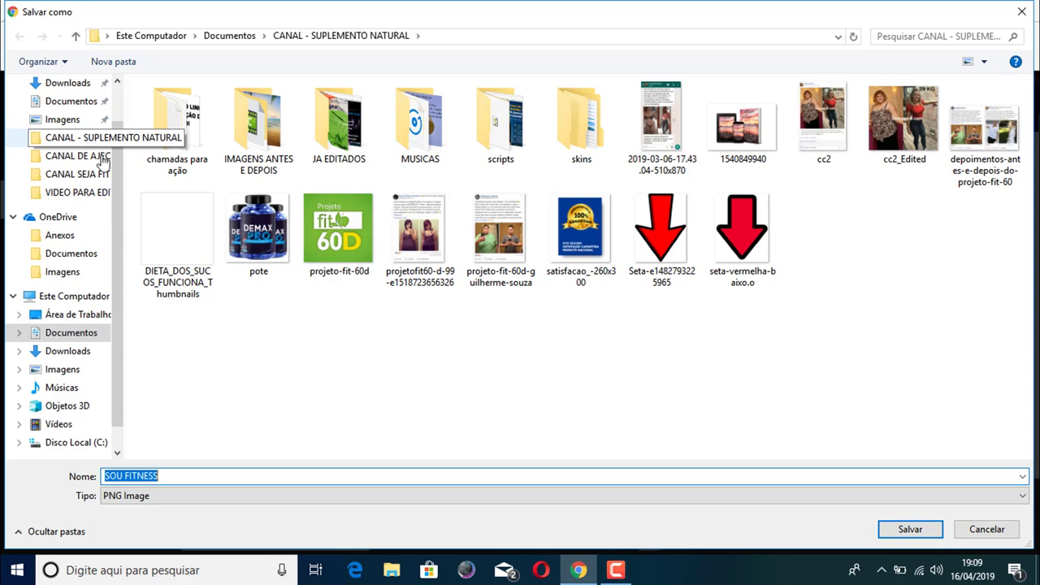
click(909, 530)
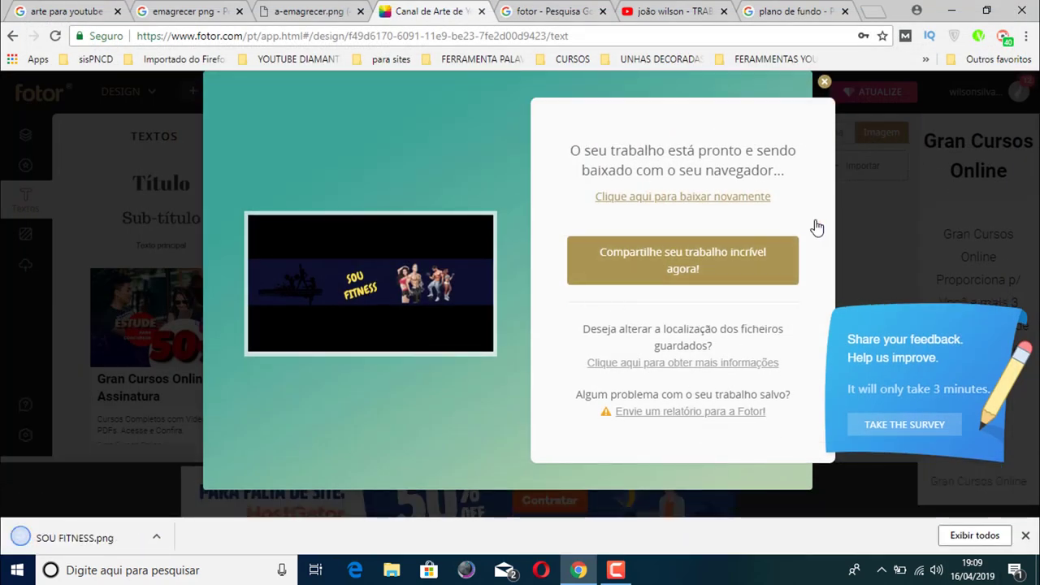
click(823, 81)
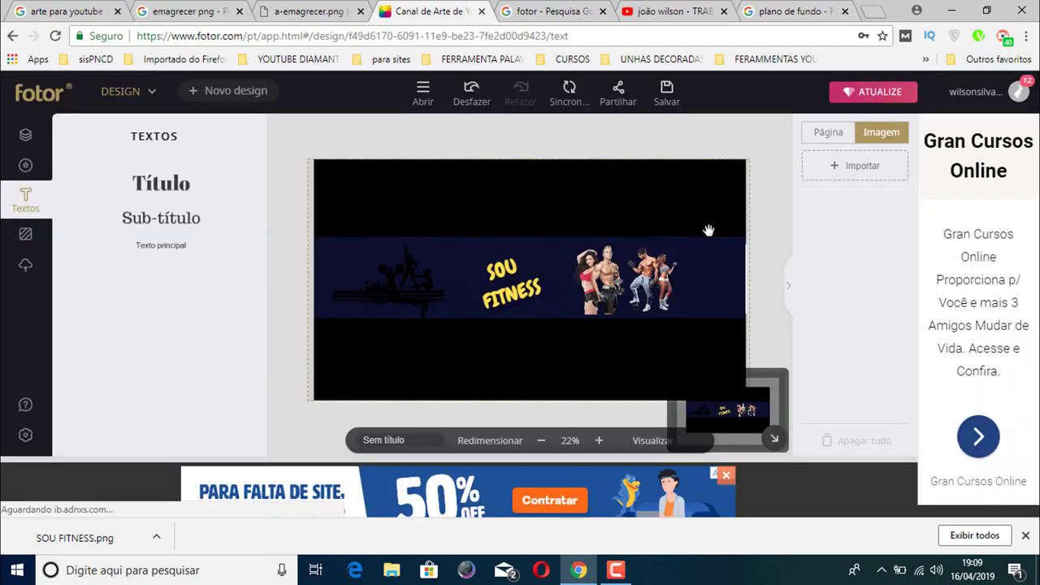
Switch to the YouTube channel page and upload the SOU FITNESS image as new channel art.
click(674, 11)
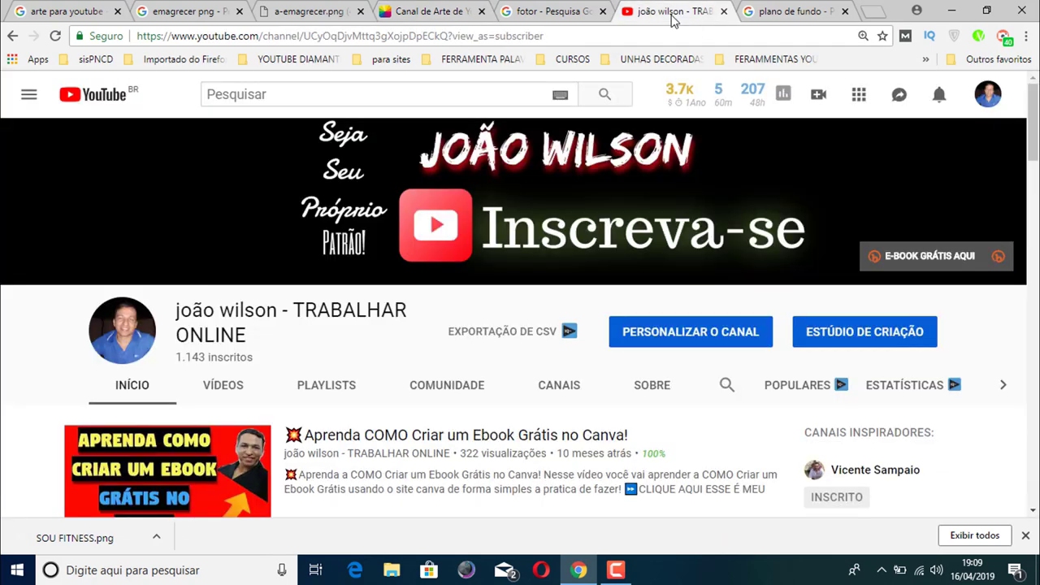
mouse_move(1006, 153)
click(993, 153)
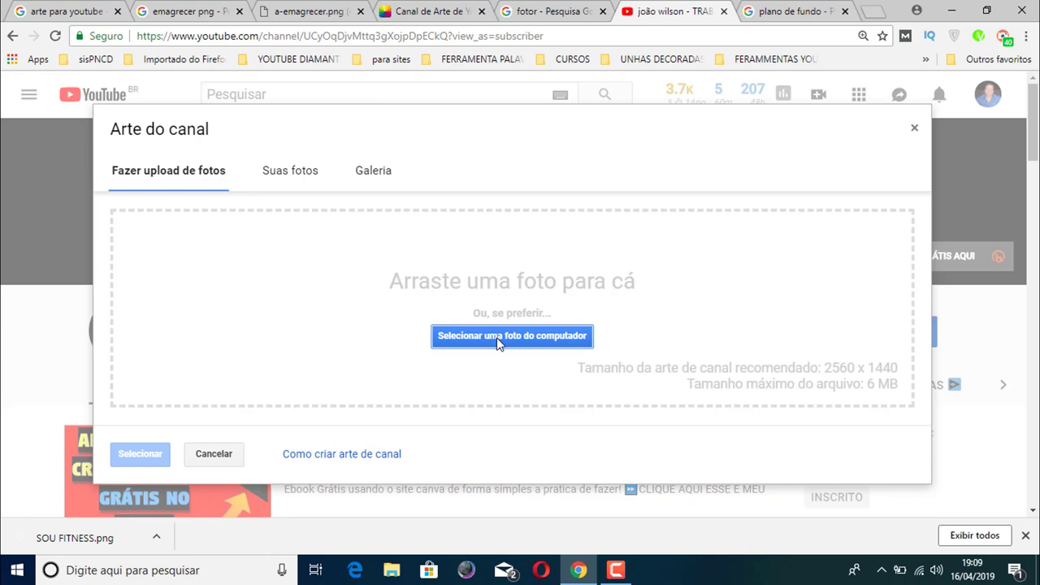
click(500, 341)
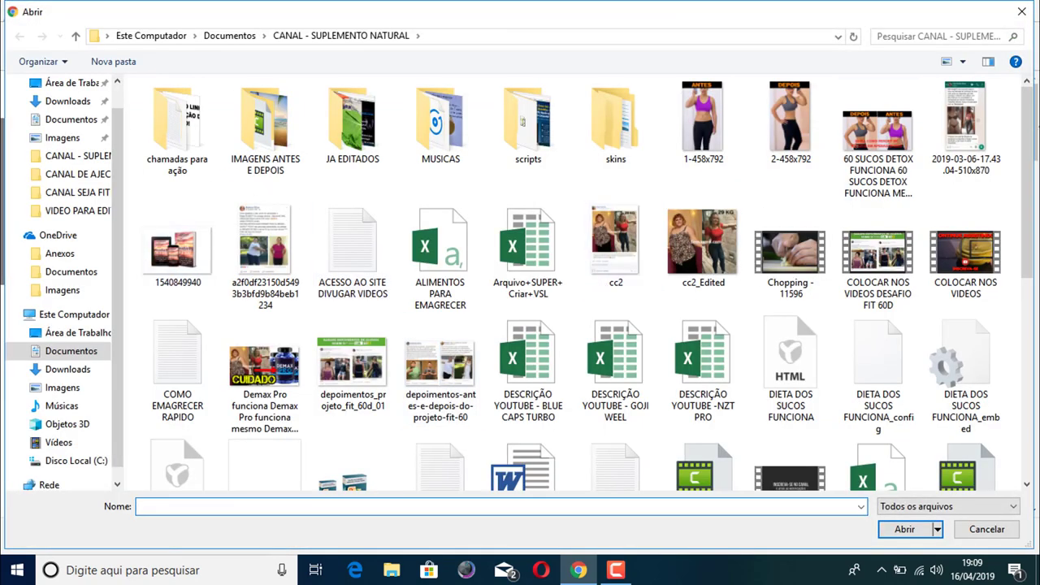
drag(1029, 112, 1025, 312)
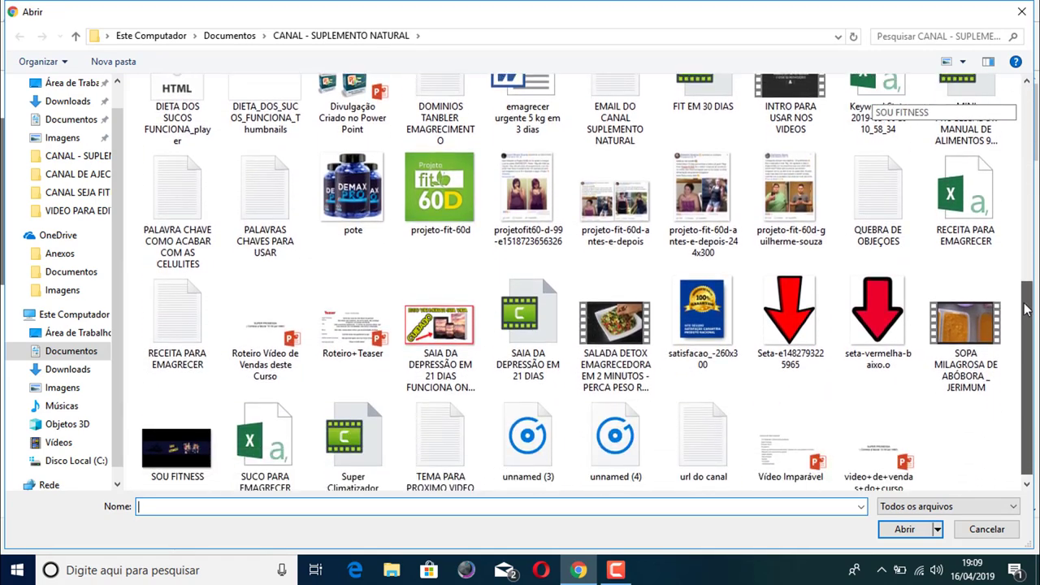
click(171, 428)
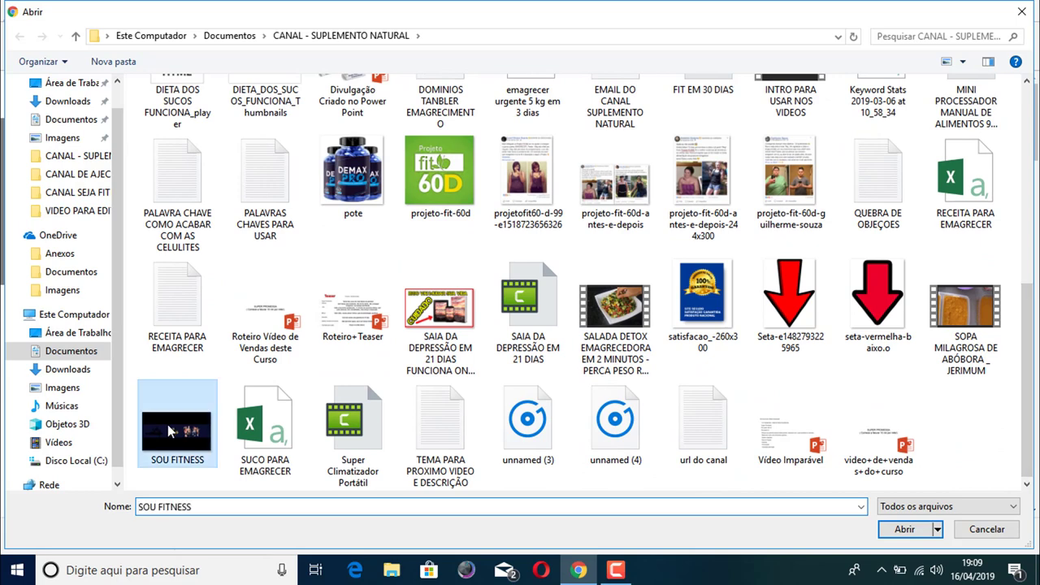
click(904, 529)
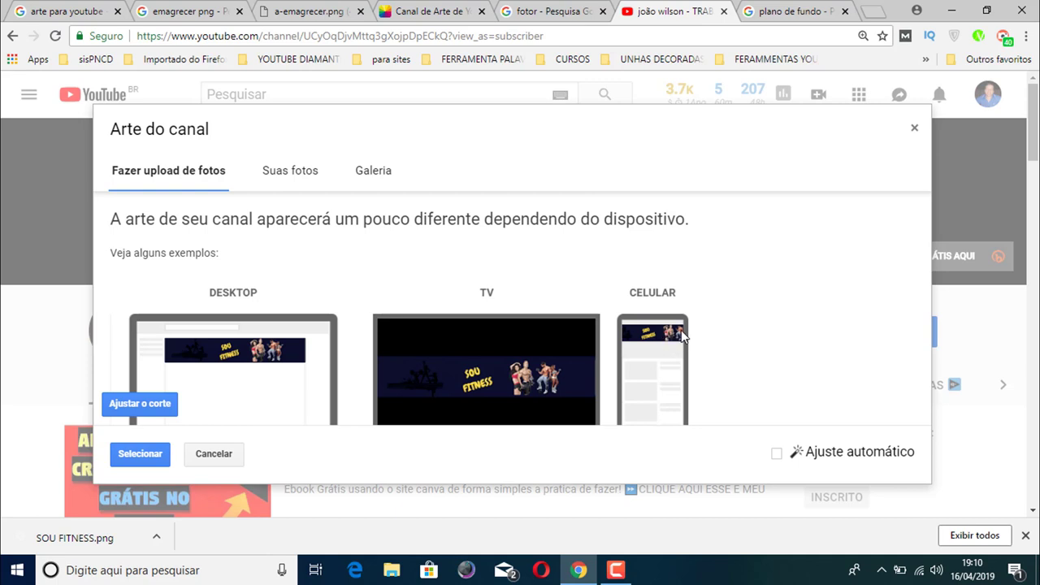
Switch back to the Fotor design and move both couple images closer to the "SOU FITNESS" title.
click(423, 17)
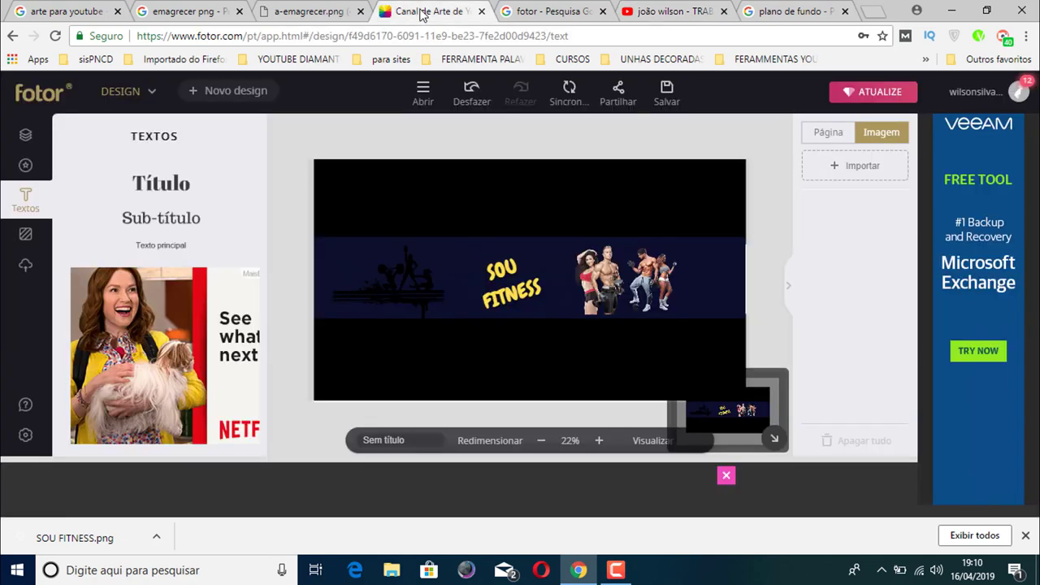
mouse_move(615, 291)
mouse_down()
mouse_move(588, 289)
mouse_move(614, 281)
mouse_move(600, 282)
mouse_up()
click(627, 282)
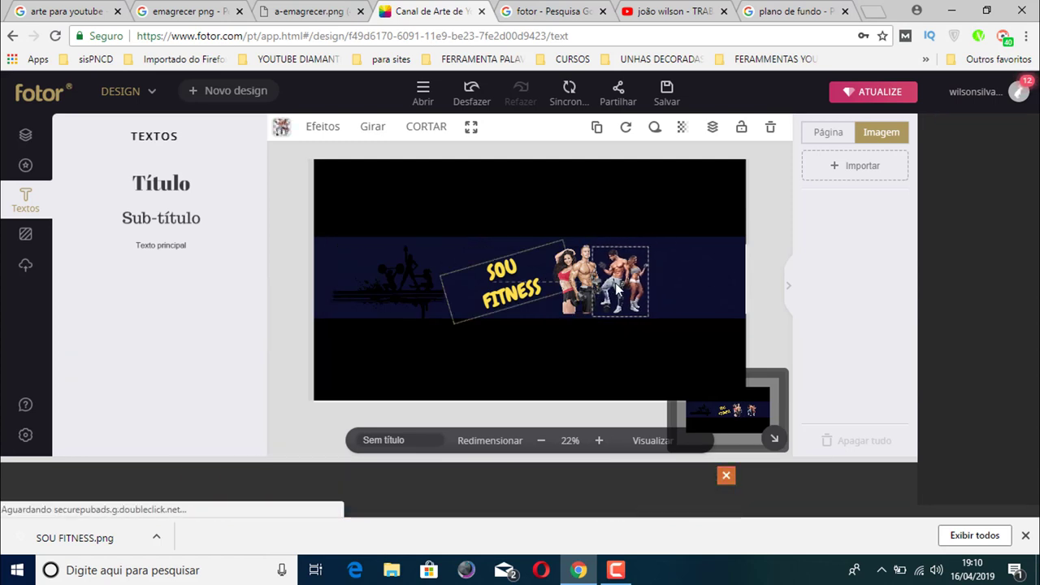
click(674, 190)
click(772, 182)
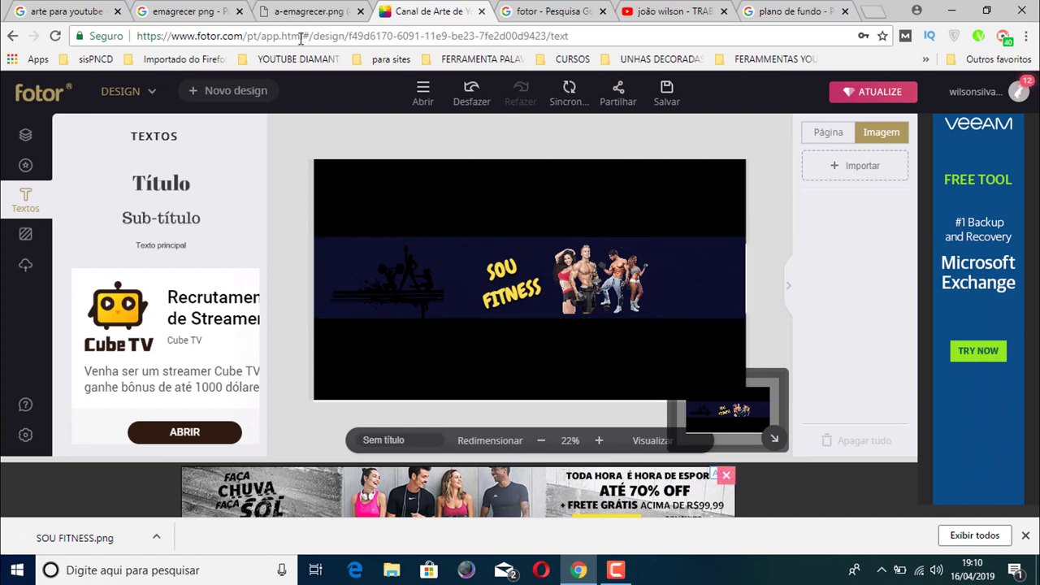
Switch to the YouTube channel art upload to view the desktop, TV and mobile previews.
click(660, 13)
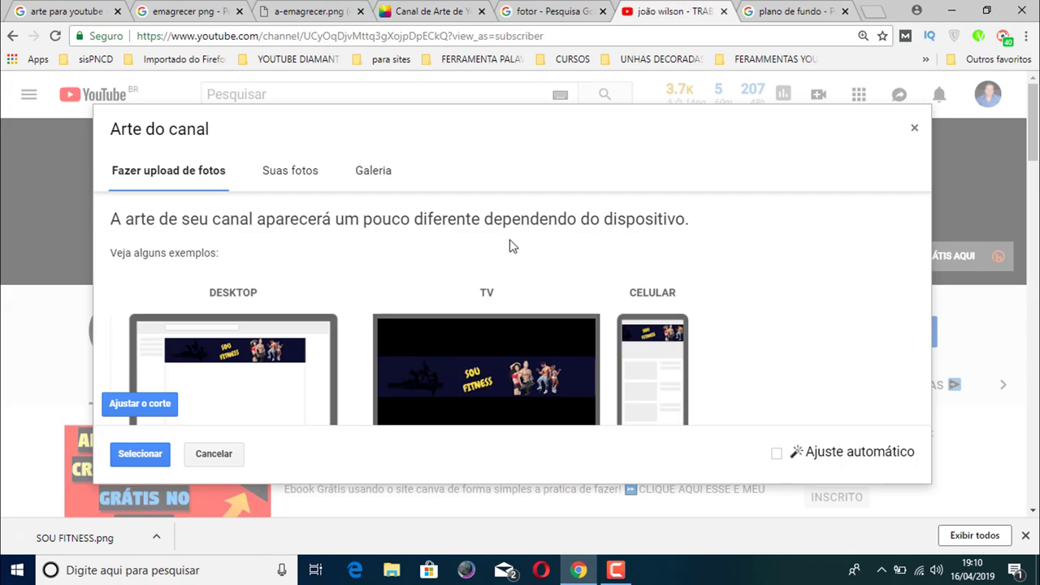